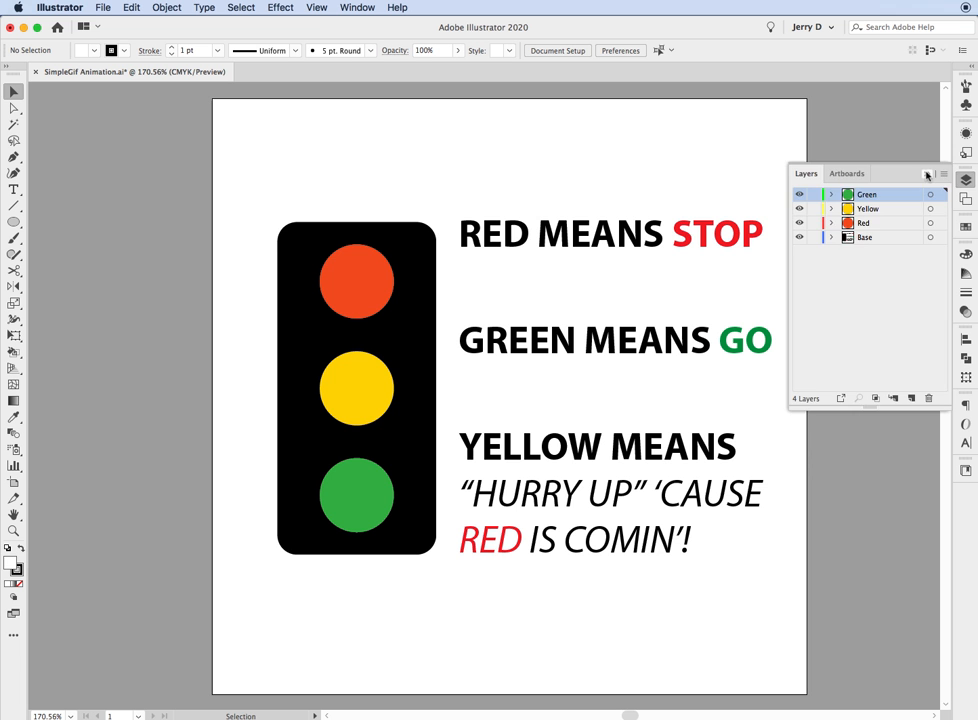
left_click(927, 175)
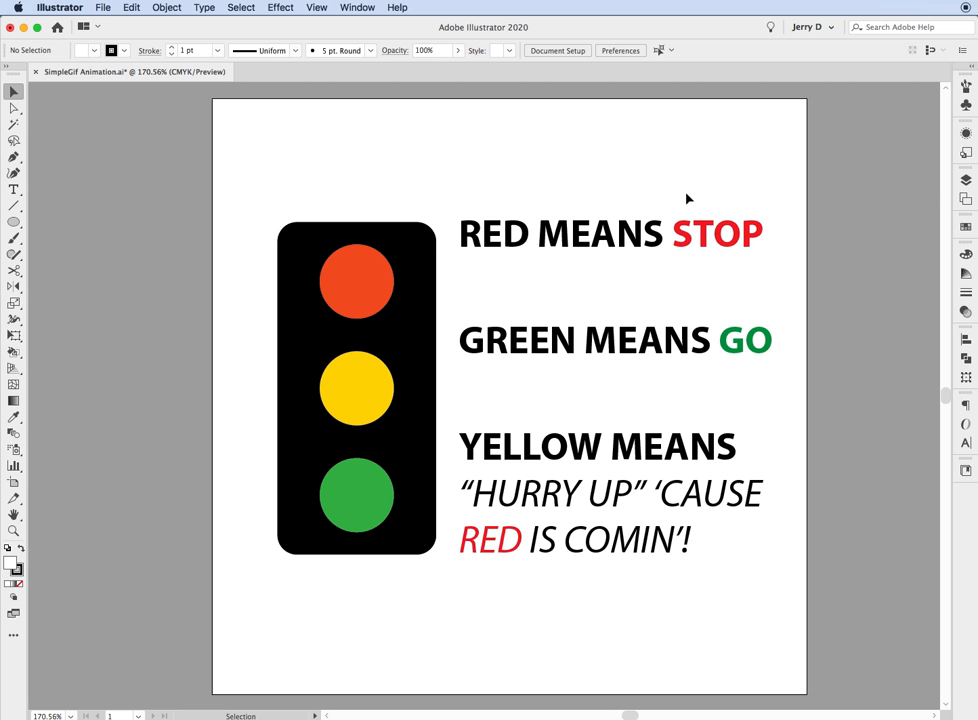
left_click(965, 180)
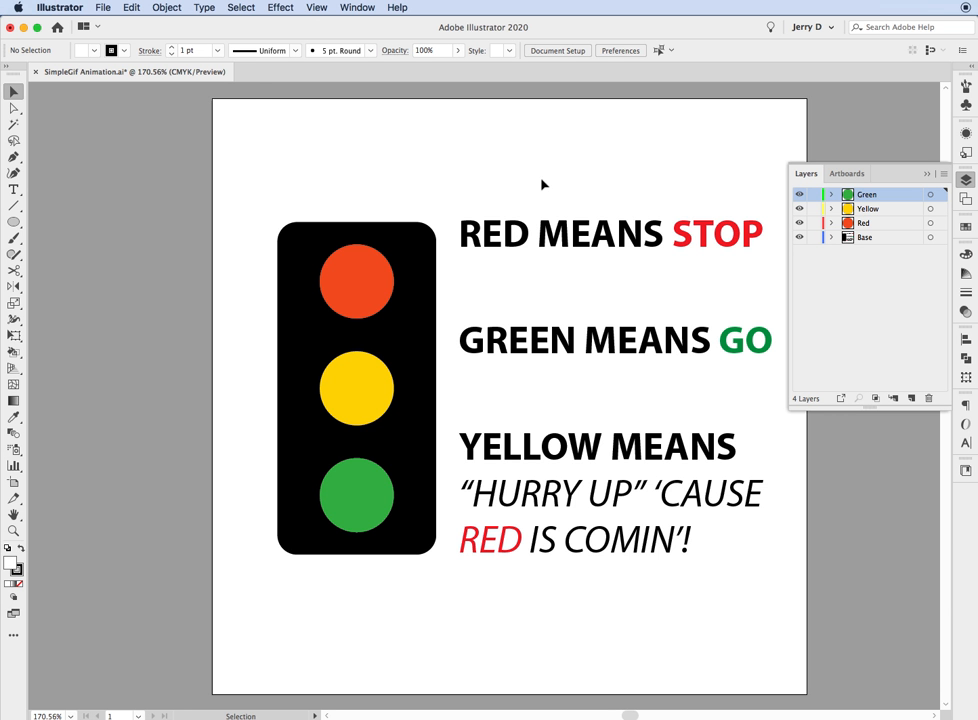
- Export the document to the Desktop as a Photoshop (psd) file with Use Artboards enabled
left_click(102, 8)
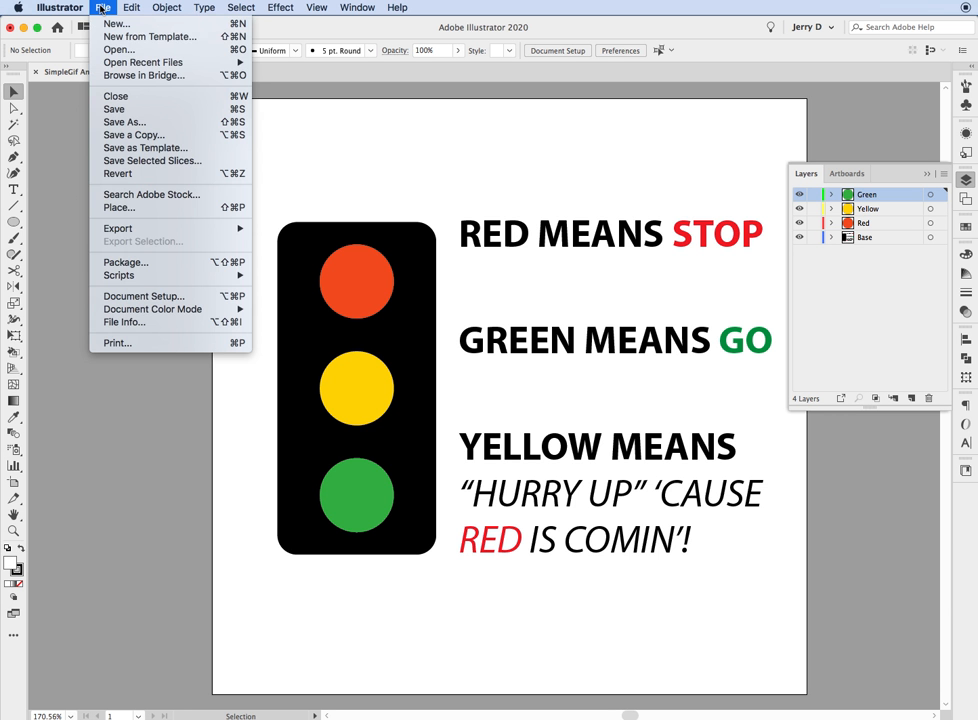
mouse_move(125, 232)
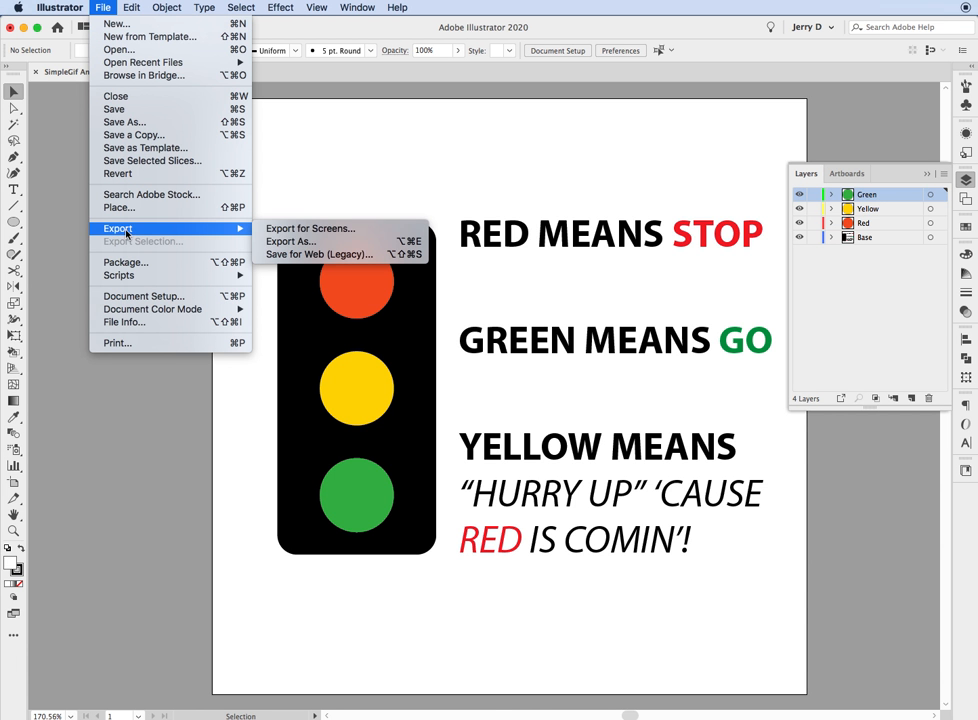
left_click(275, 243)
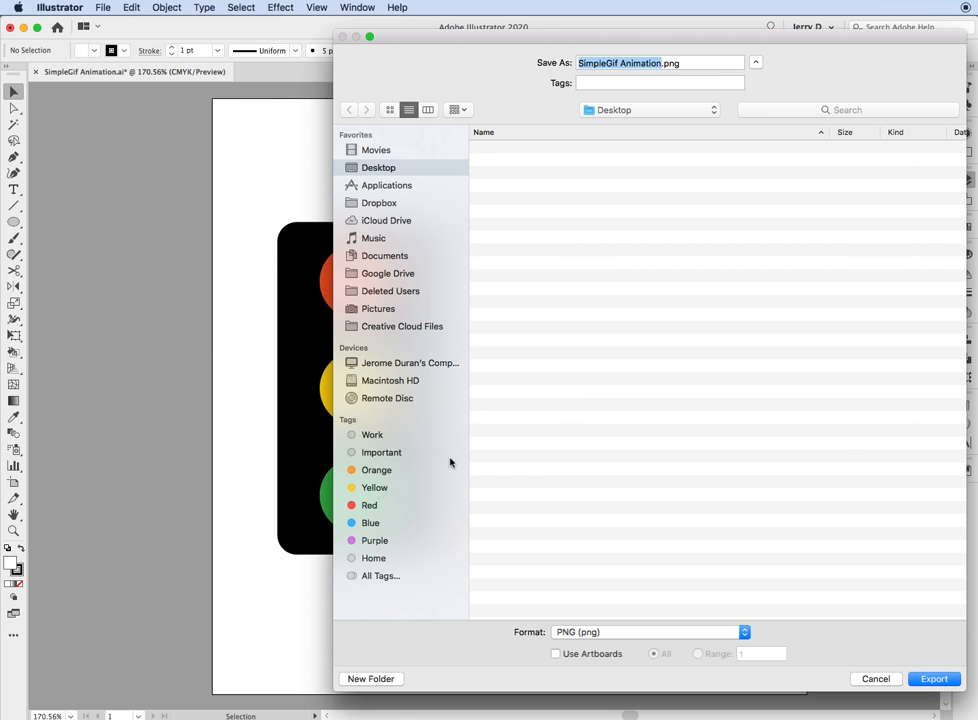
left_click(656, 633)
scroll(652, 675, "down", 3)
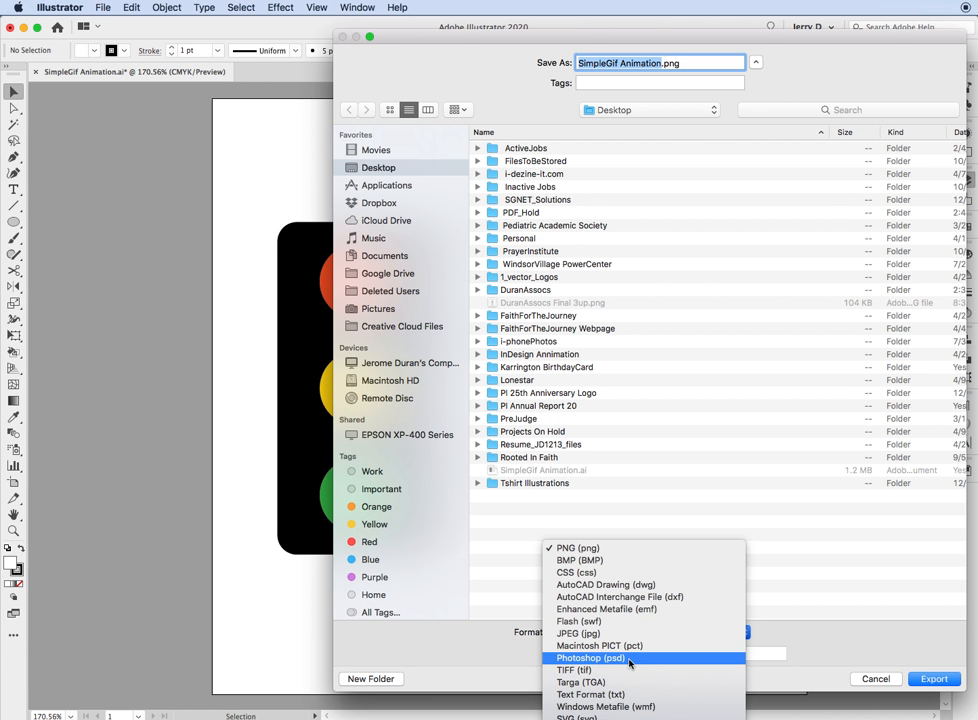
left_click(630, 660)
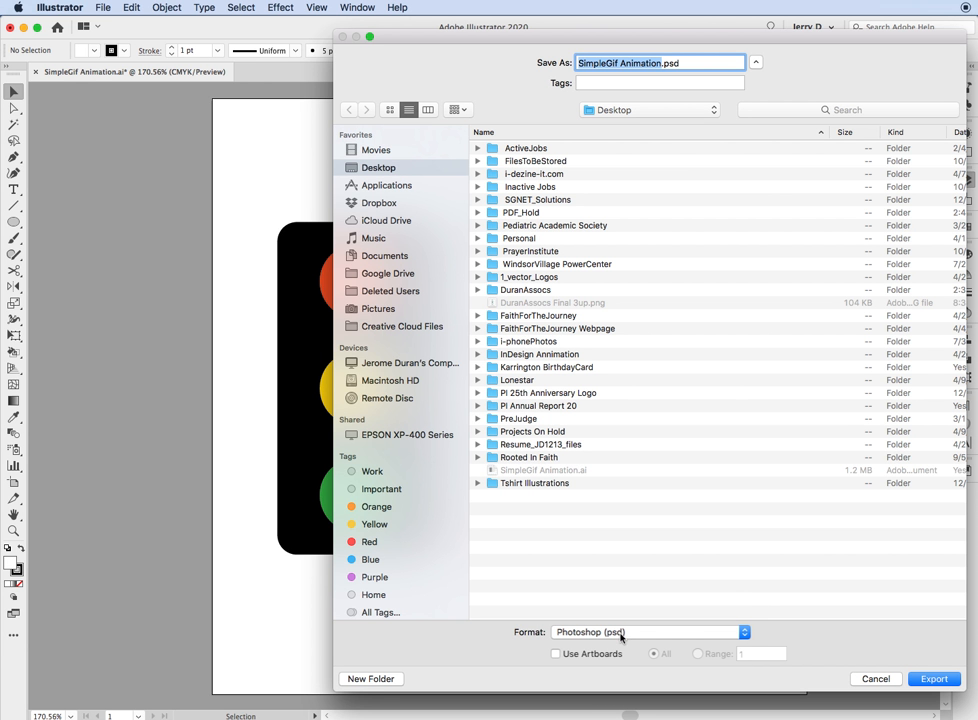
left_click(557, 654)
left_click(922, 682)
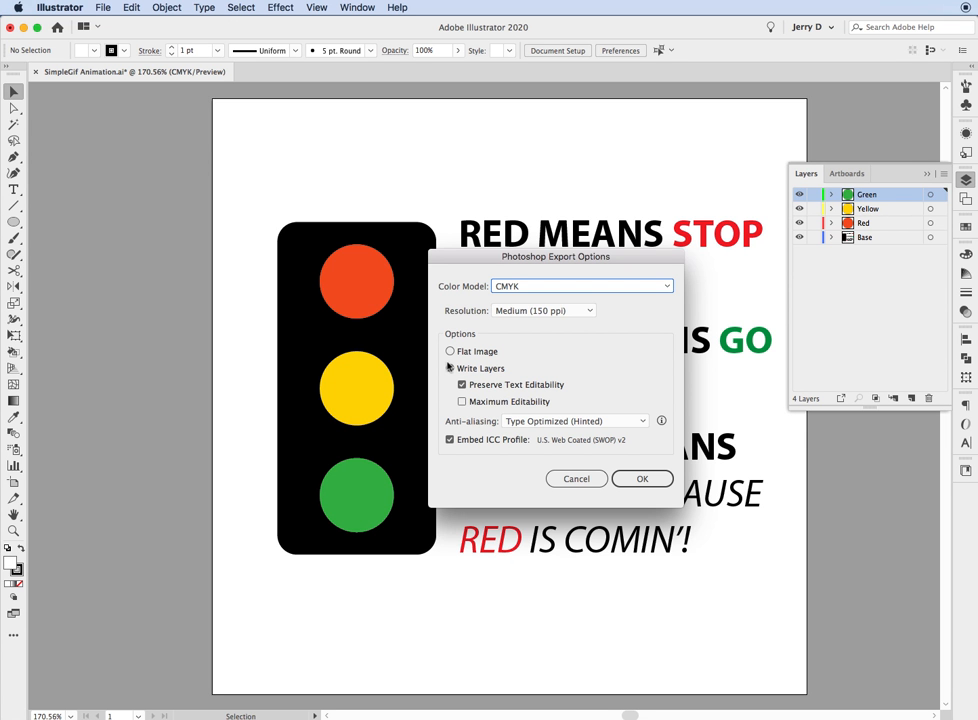
- Set the Photoshop export to the CMYK color model with Write Layers, and complete the export
left_click(666, 288)
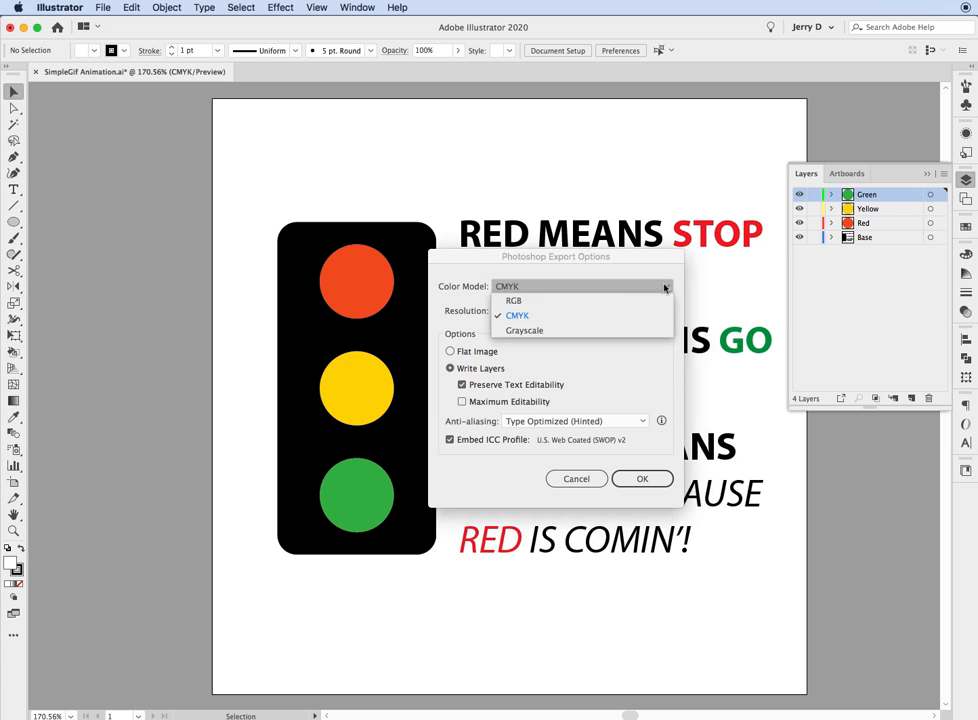
left_click(545, 302)
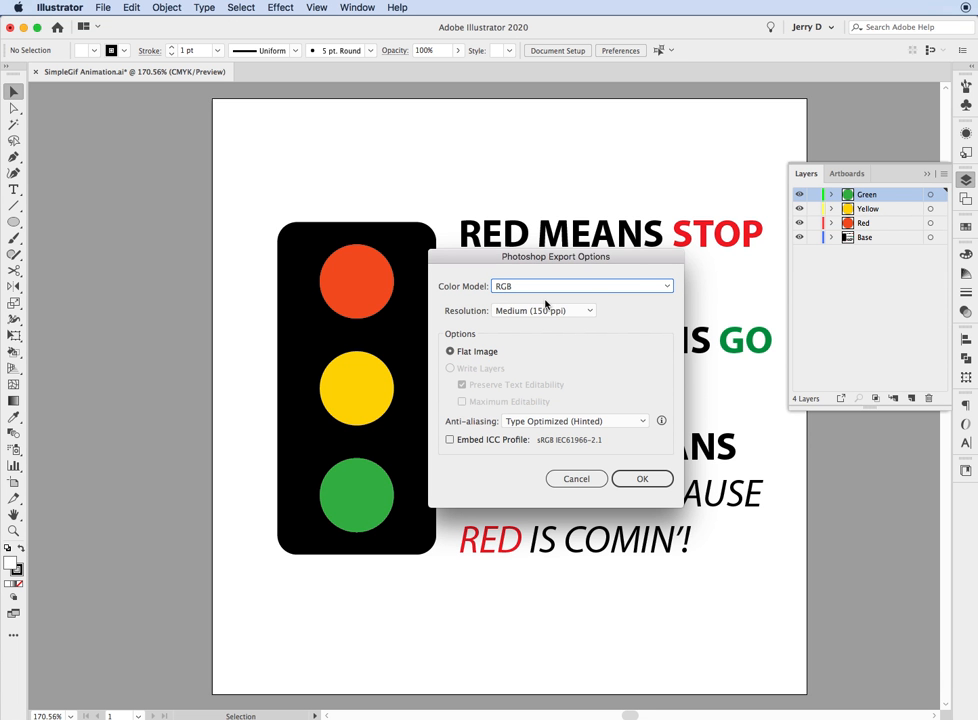
left_click(624, 286)
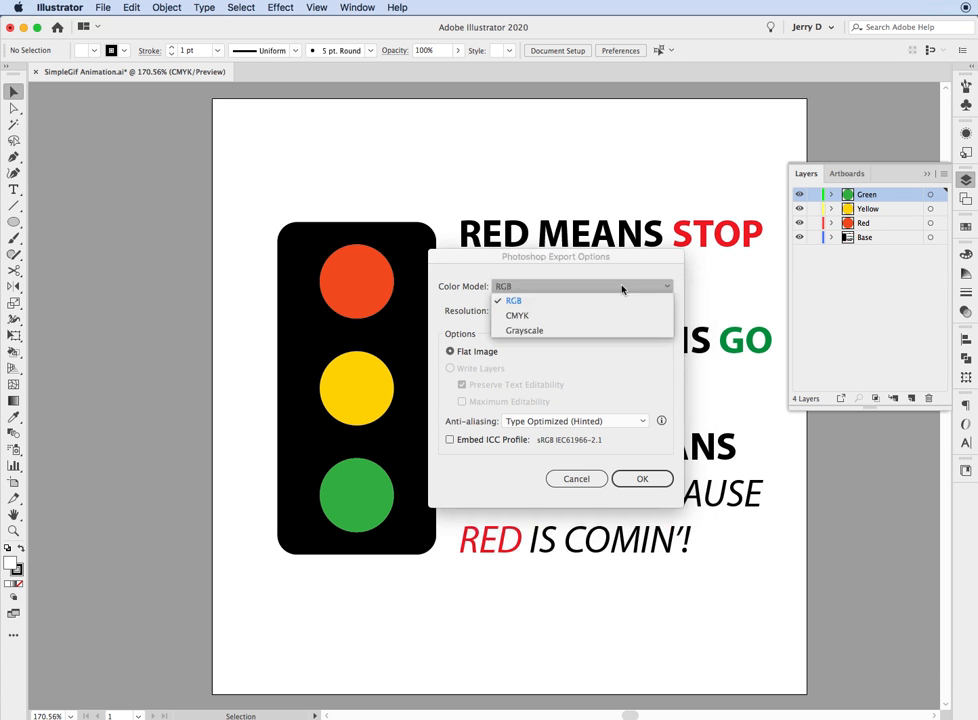
left_click(548, 316)
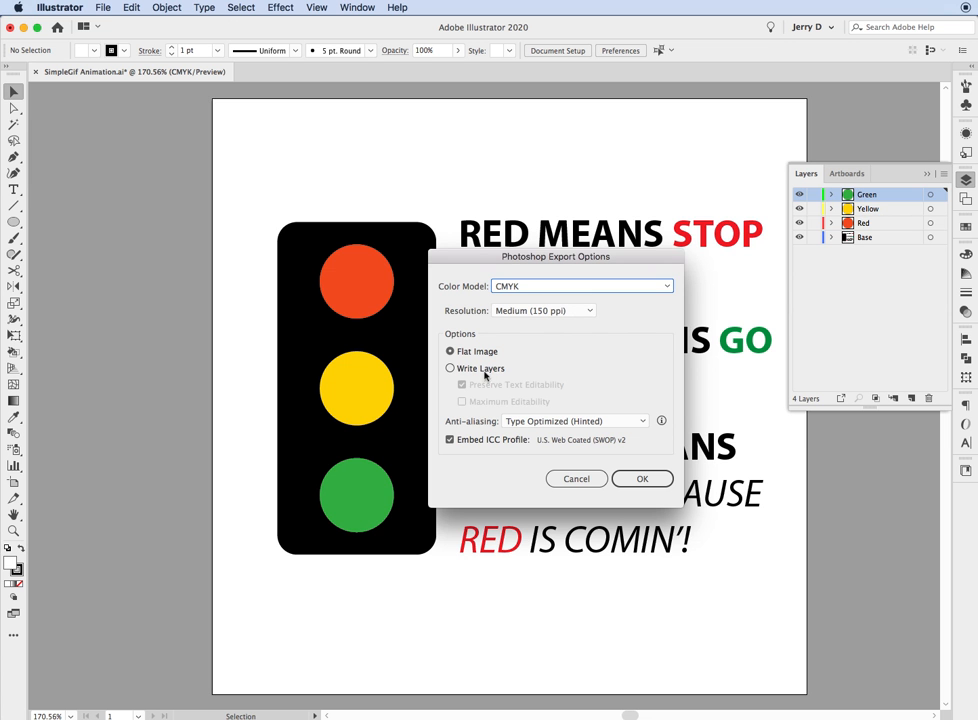
left_click(450, 368)
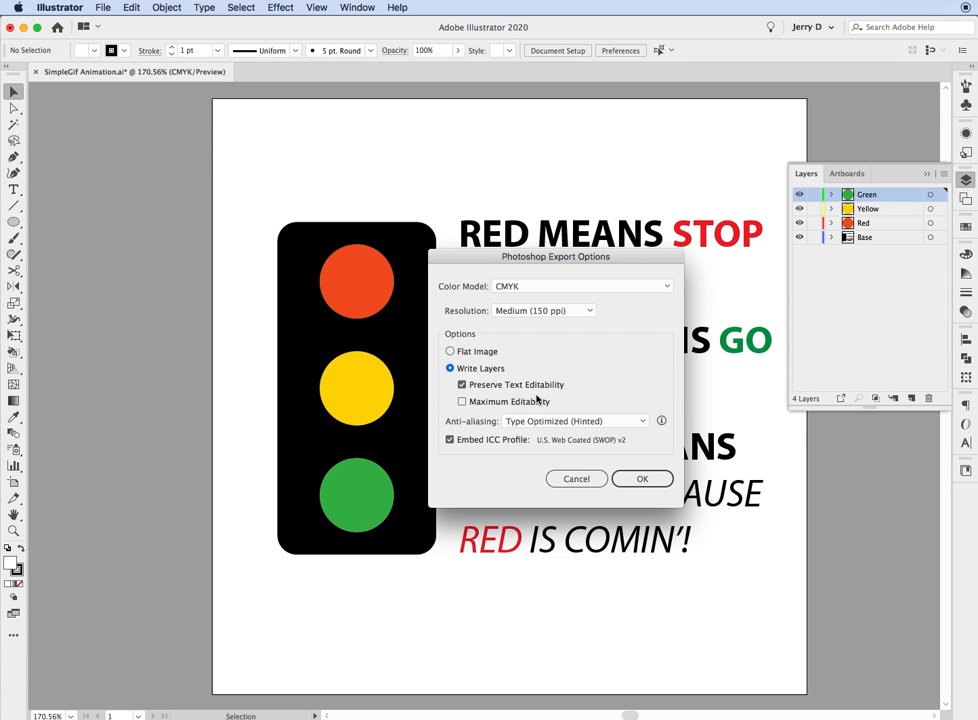
left_click(630, 479)
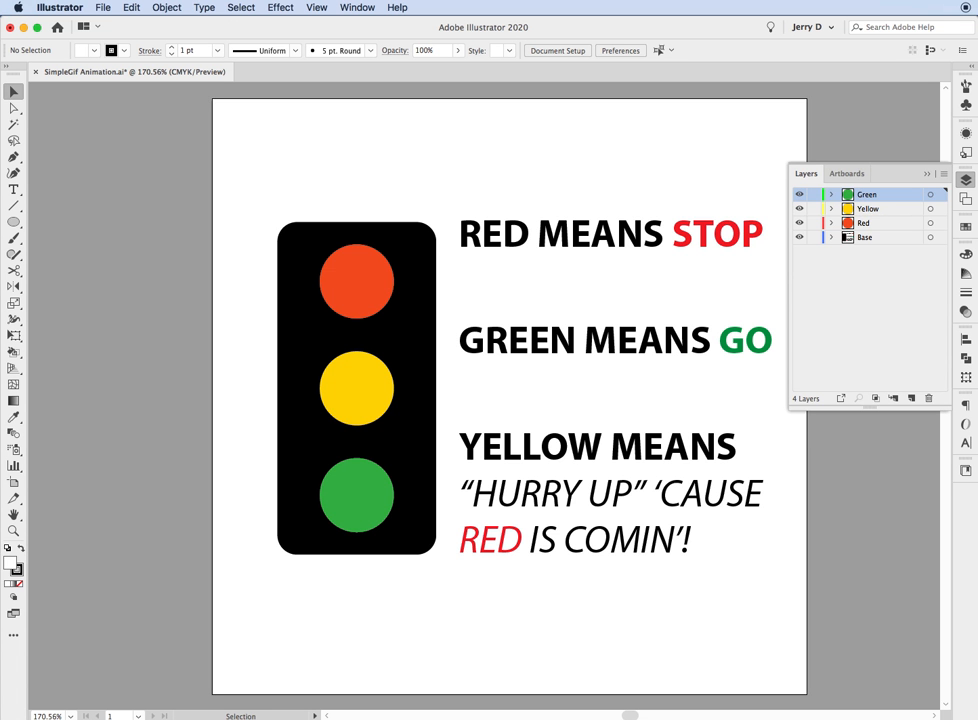
- Switch to Photoshop with the exported SimpleGif Animation-01.psd and display its layers
key("super+Tab")
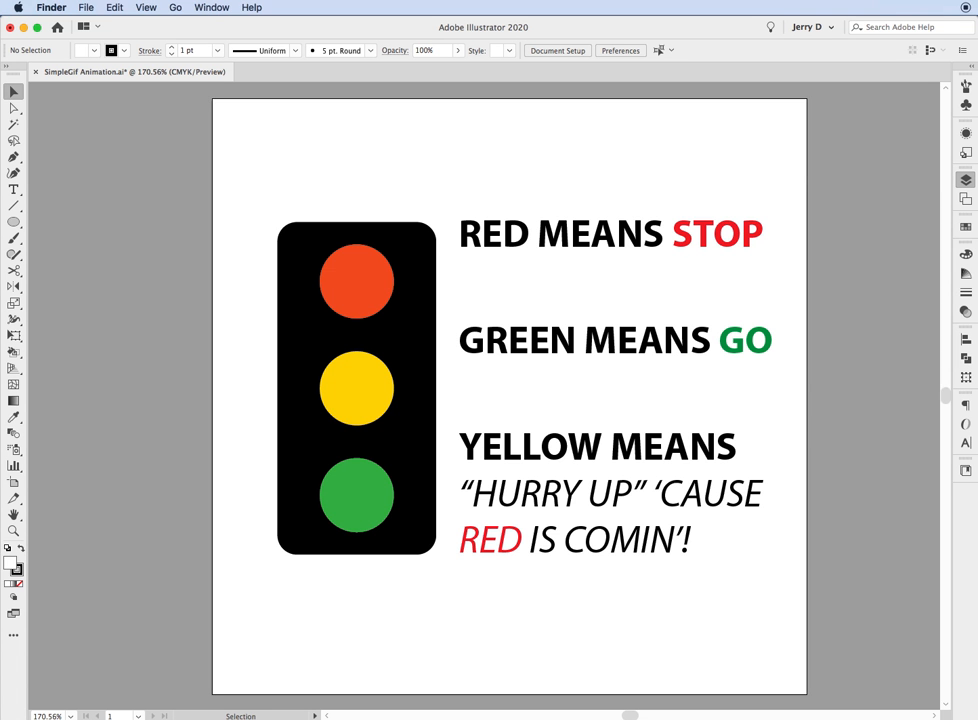
key("super+Tab")
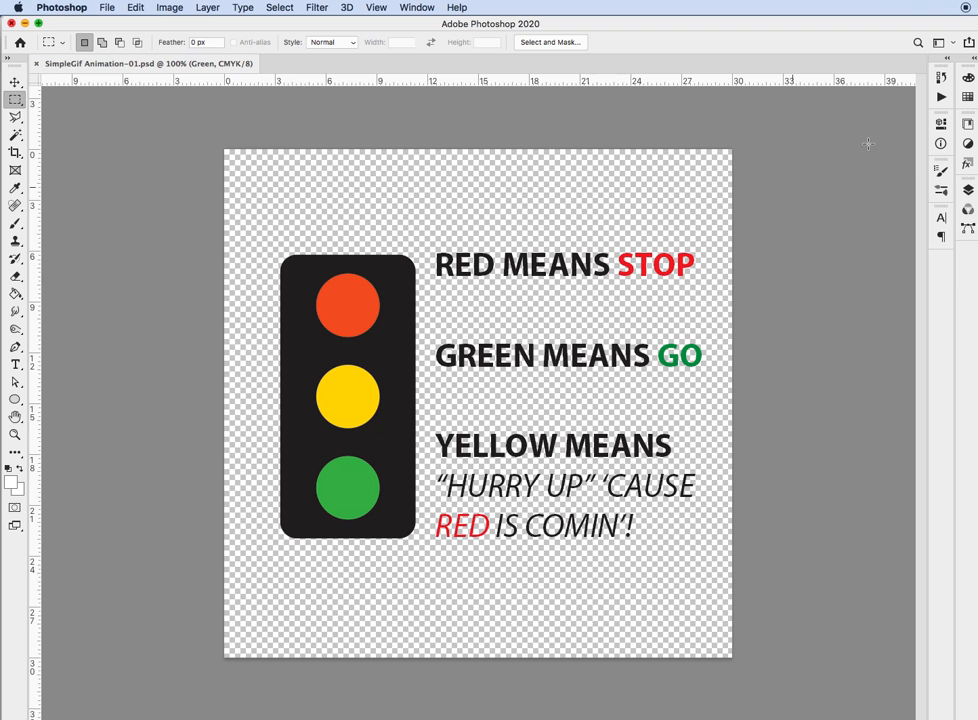
left_click(968, 191)
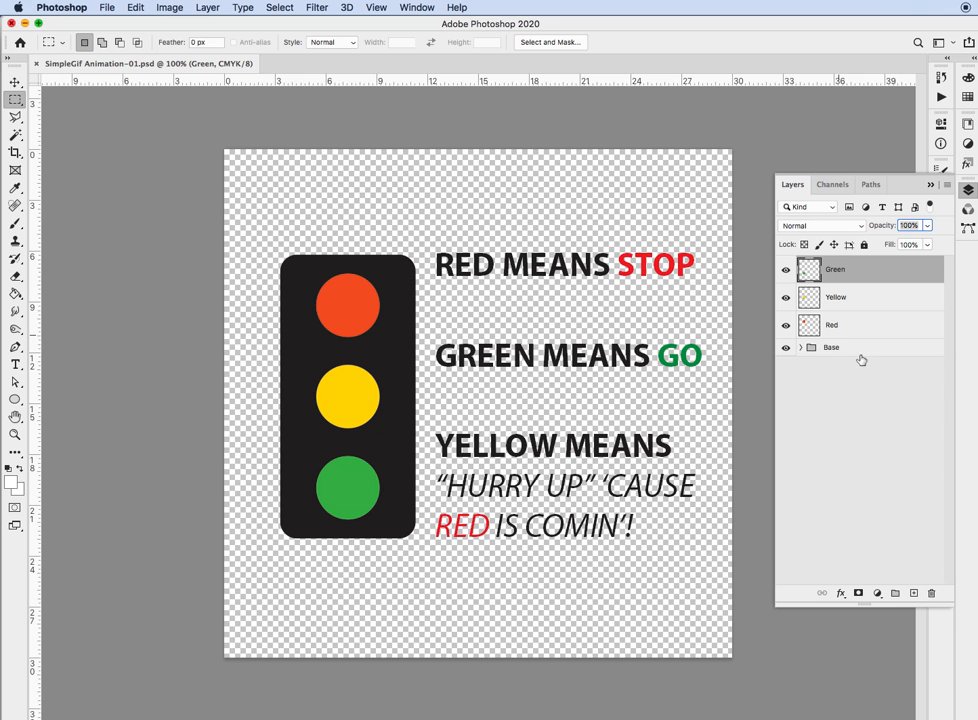
- Examine the contents of the Base layer group
left_click(800, 350)
left_click(800, 348)
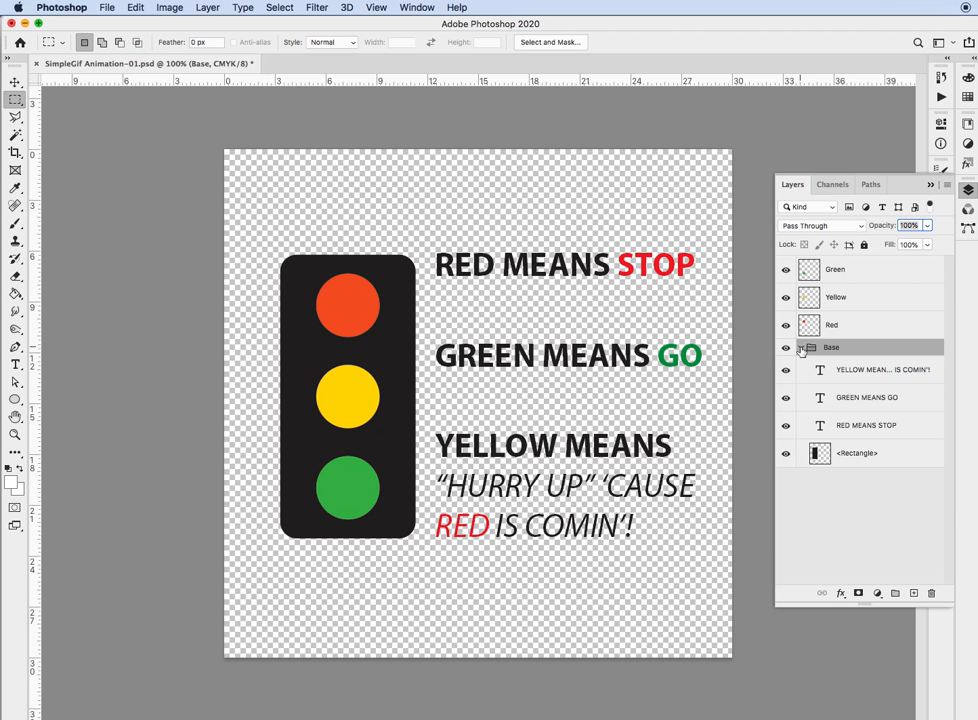
left_click(801, 348)
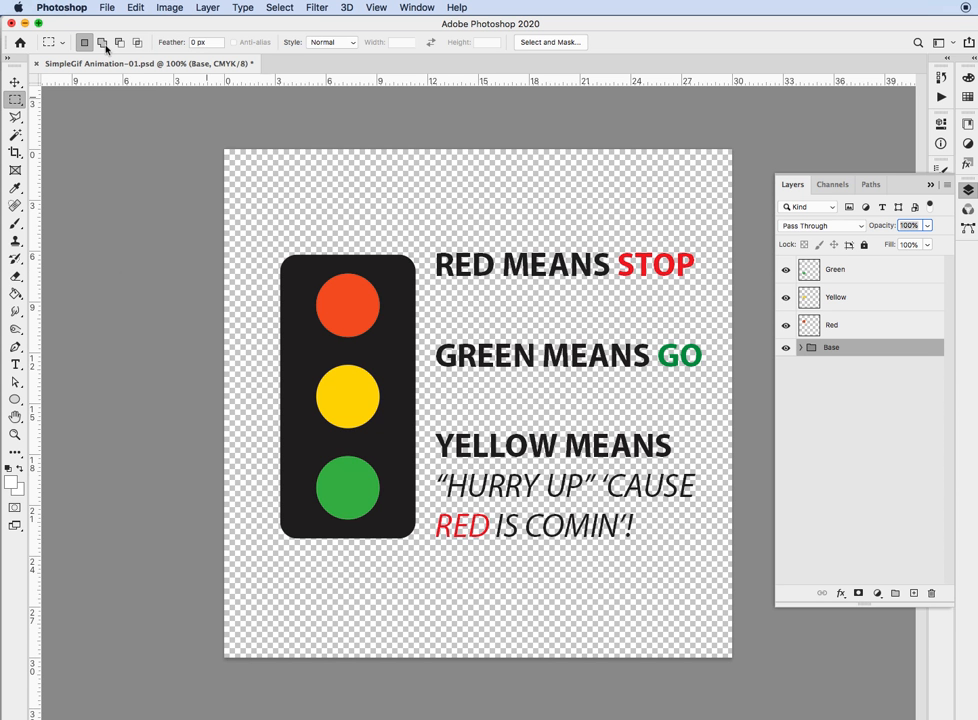
- Convert the image to RGB Color mode without merging the layers
left_click(166, 8)
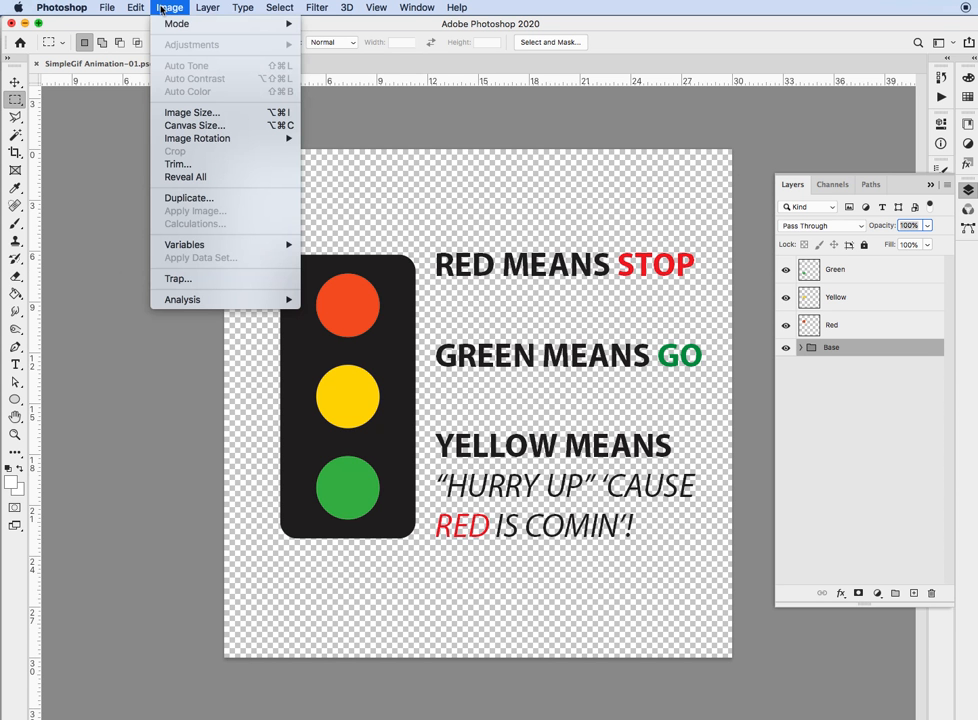
mouse_move(169, 27)
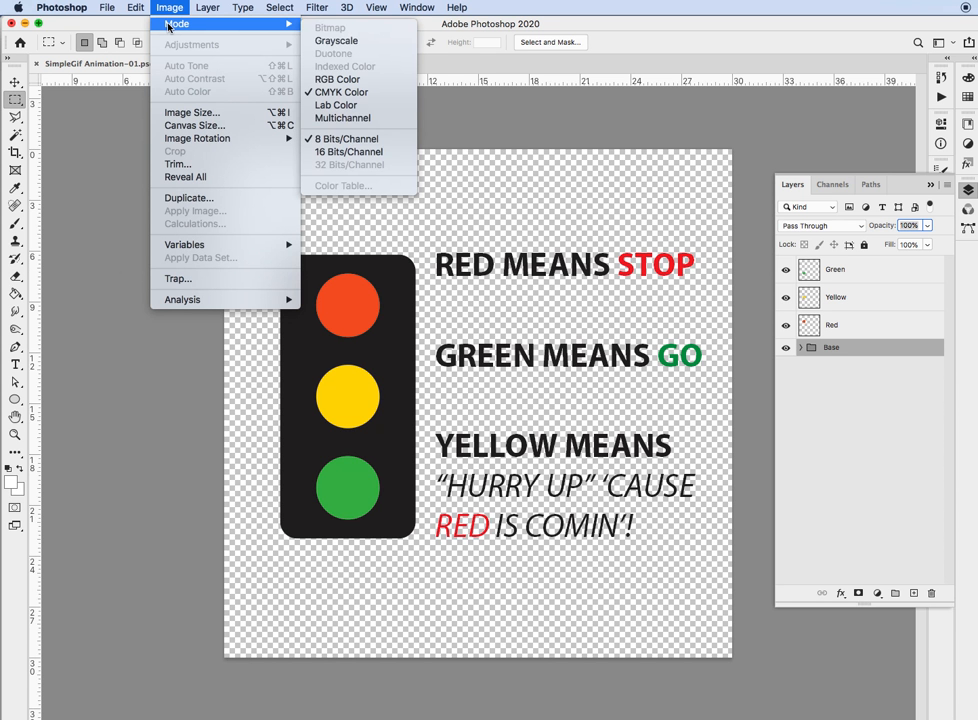
left_click(328, 81)
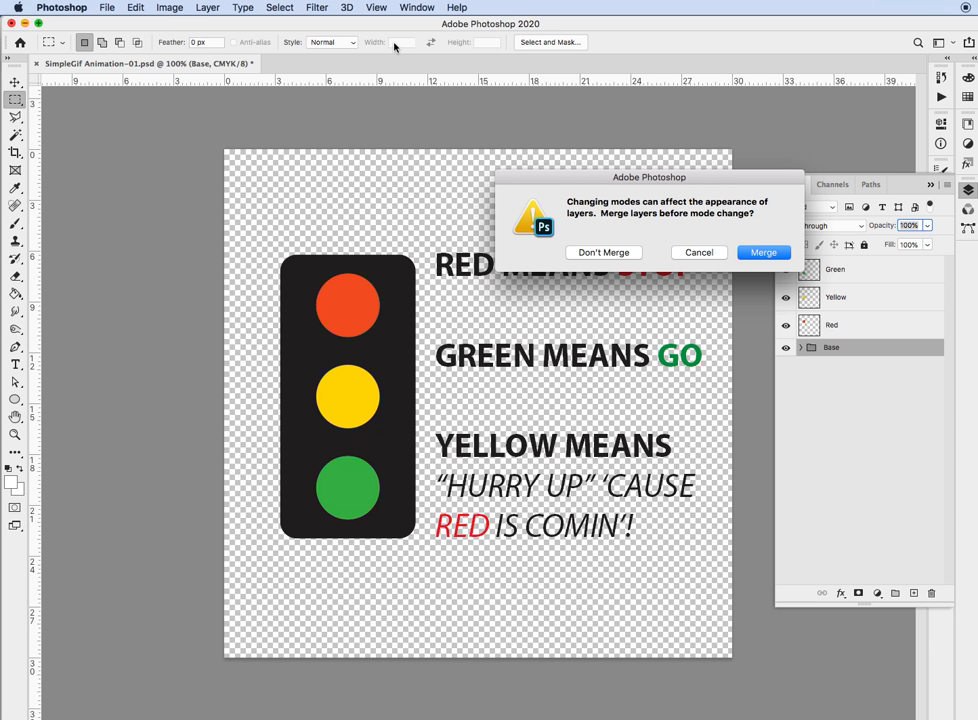
left_click(595, 253)
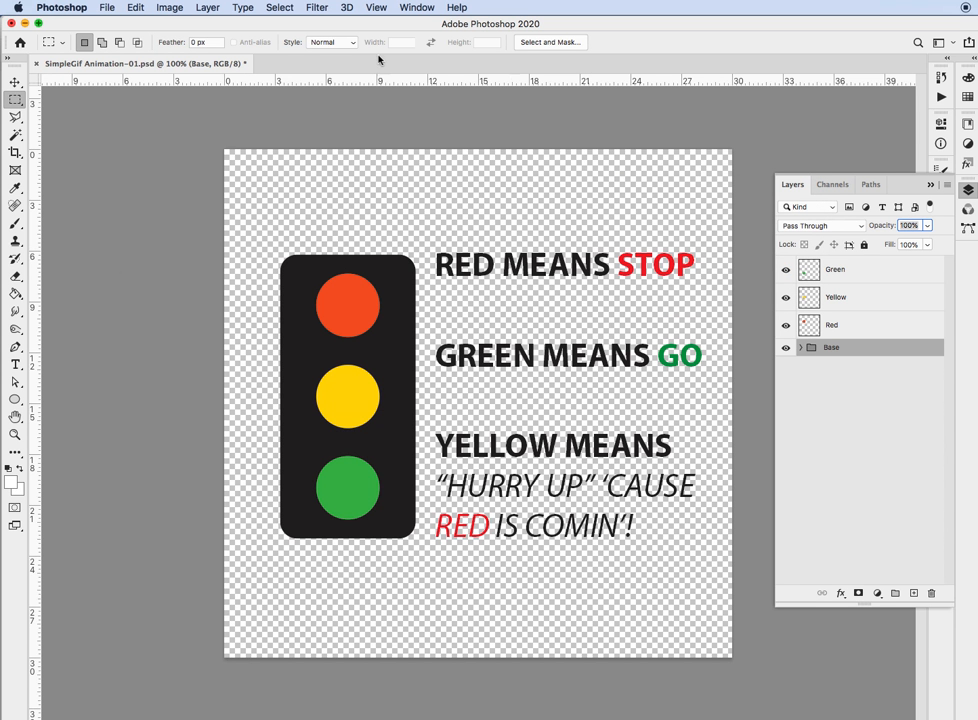
- Display the Timeline and create a frame animation for the document
left_click(424, 8)
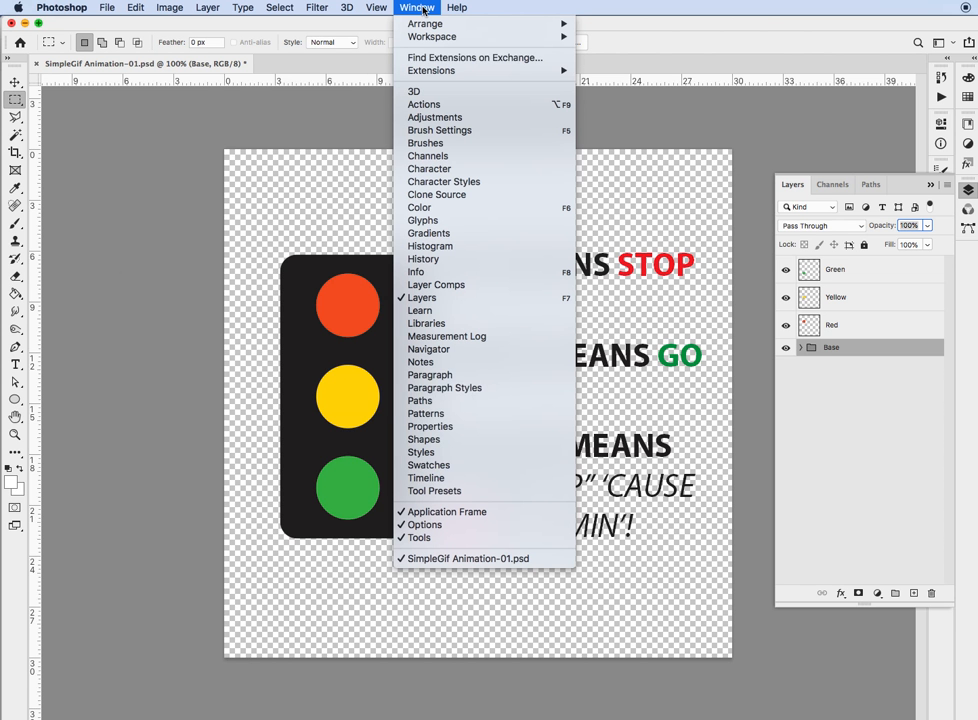
left_click(427, 479)
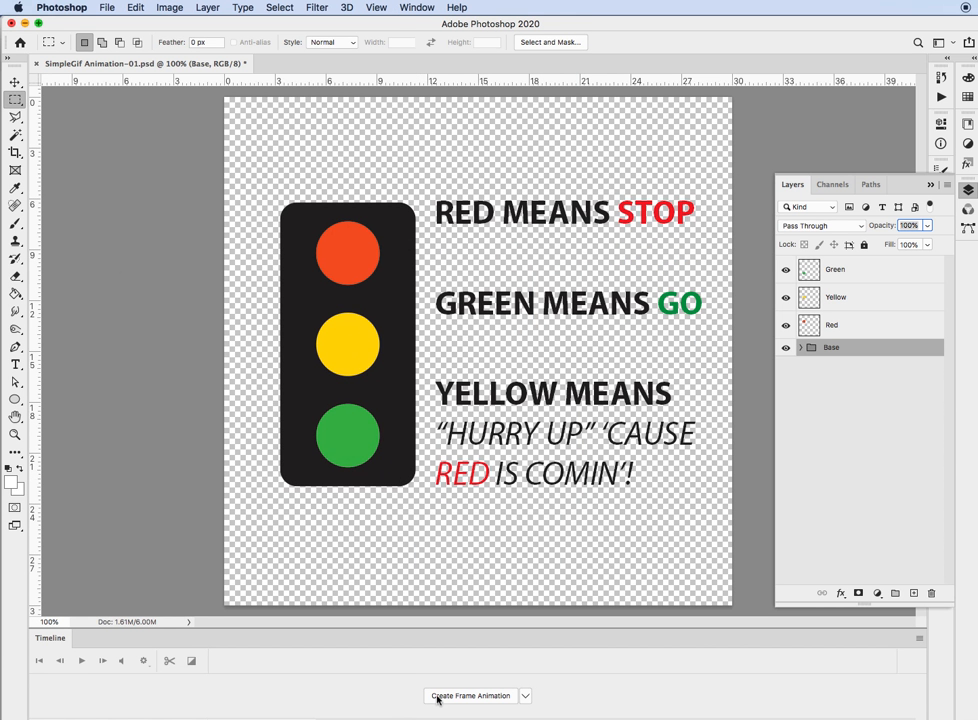
left_click(489, 696)
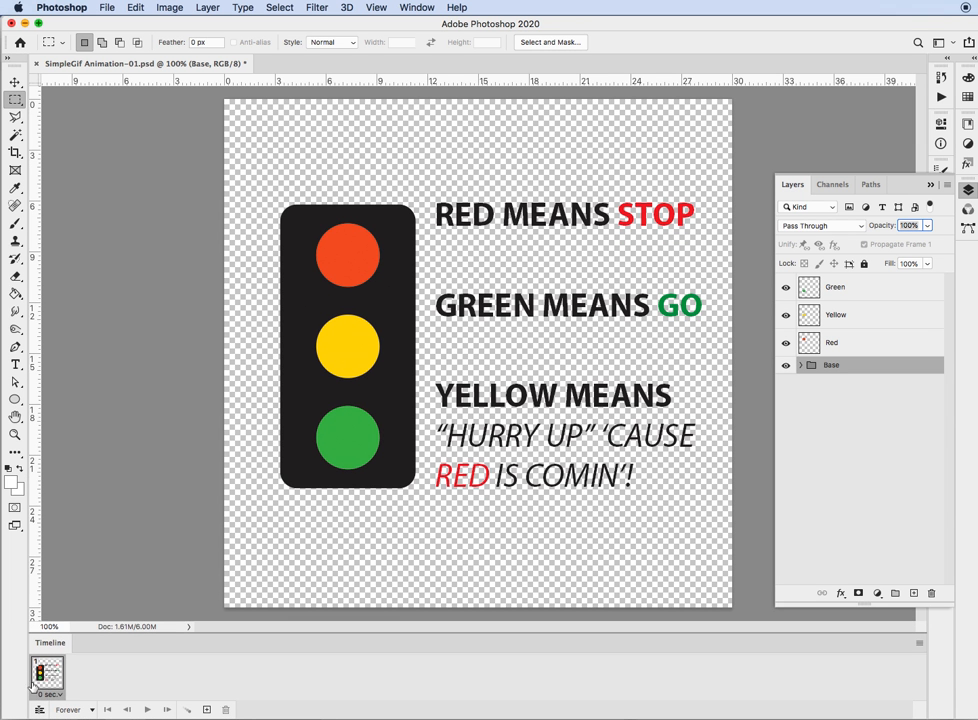
- Add a second animation frame with the Yellow and Green layers hidden, so only the red light is lit
left_click(207, 710)
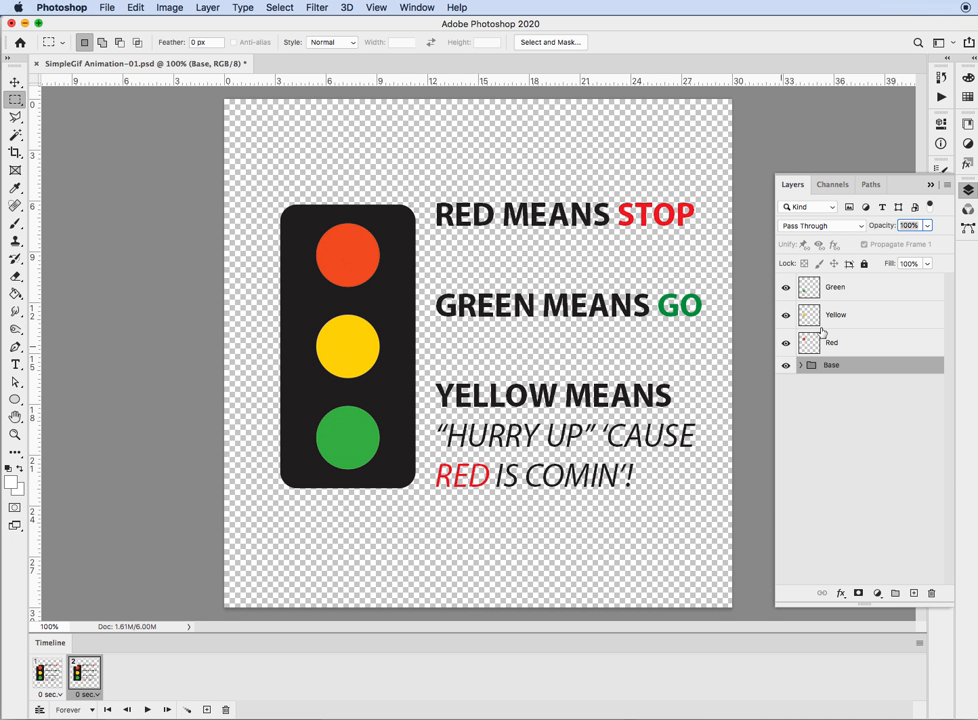
left_click(786, 316)
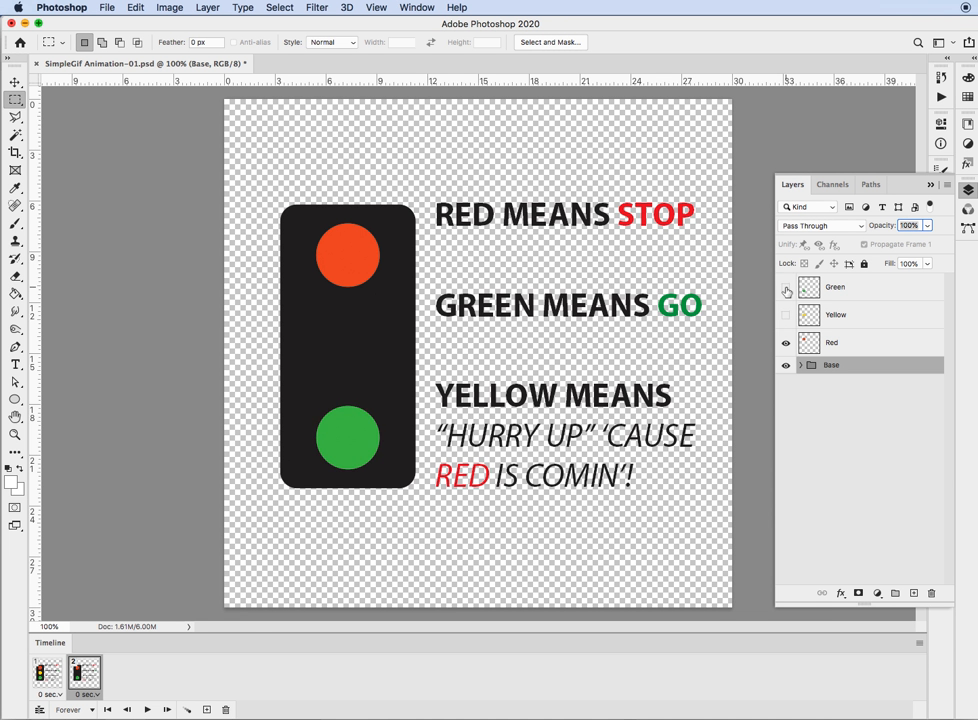
left_click(786, 287)
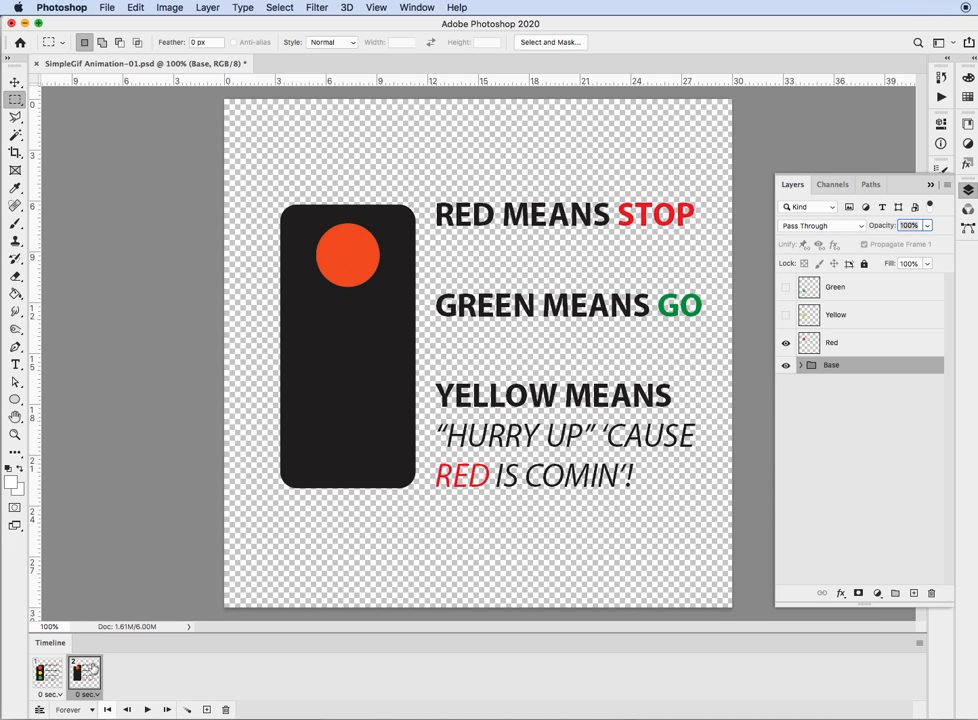
- Add a third frame with the Yellow layer shown again and a fourth frame with the Green layer also shown
left_click(207, 710)
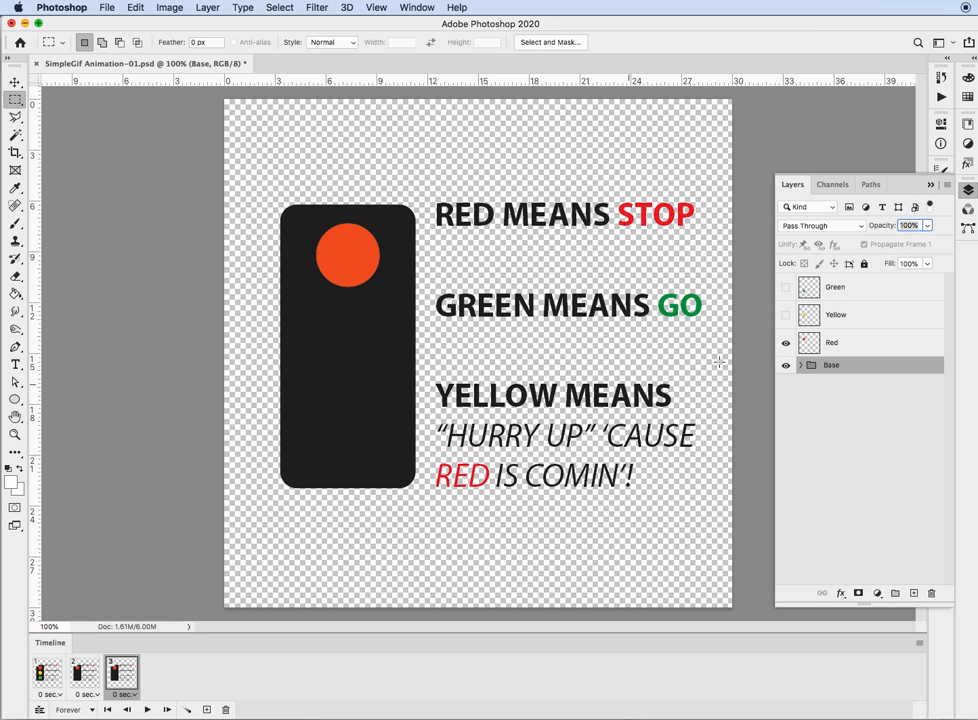
left_click(786, 288)
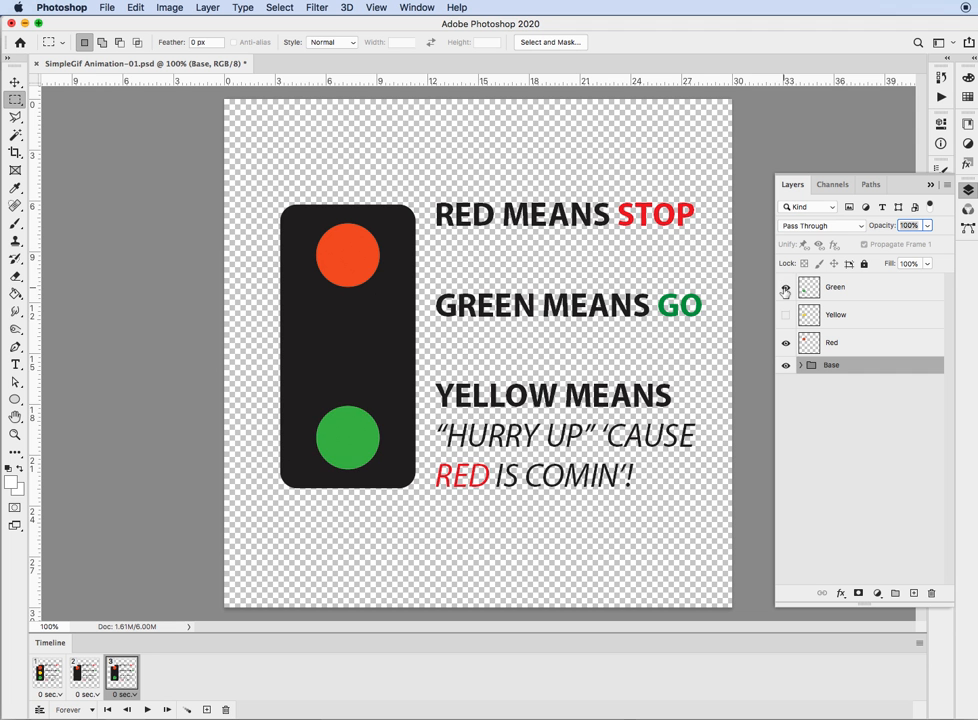
left_click(786, 288)
left_click(786, 315)
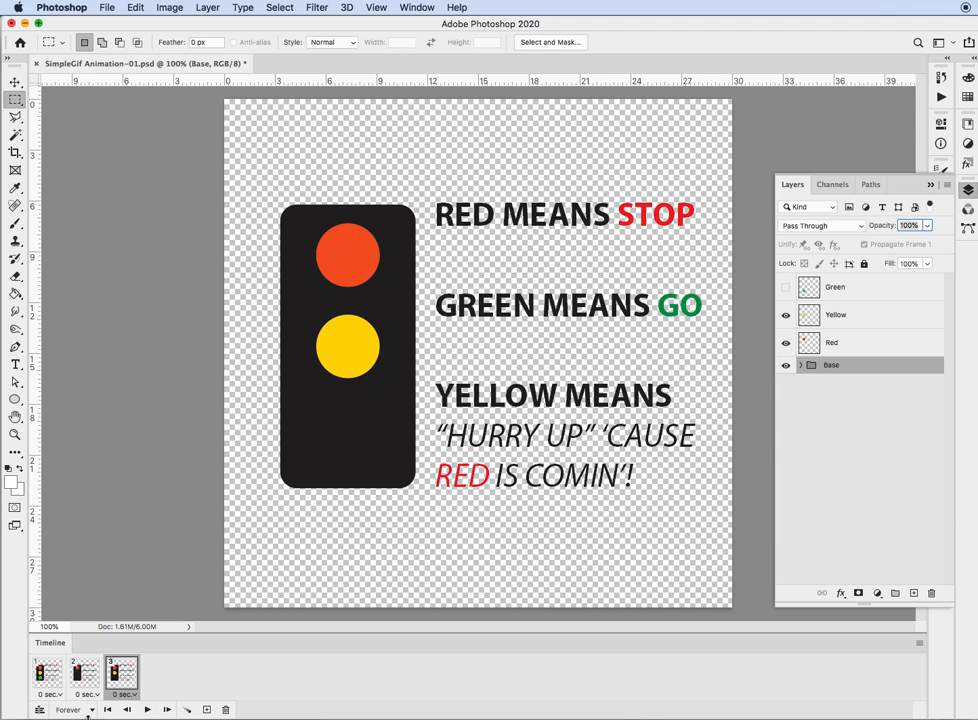
left_click(207, 710)
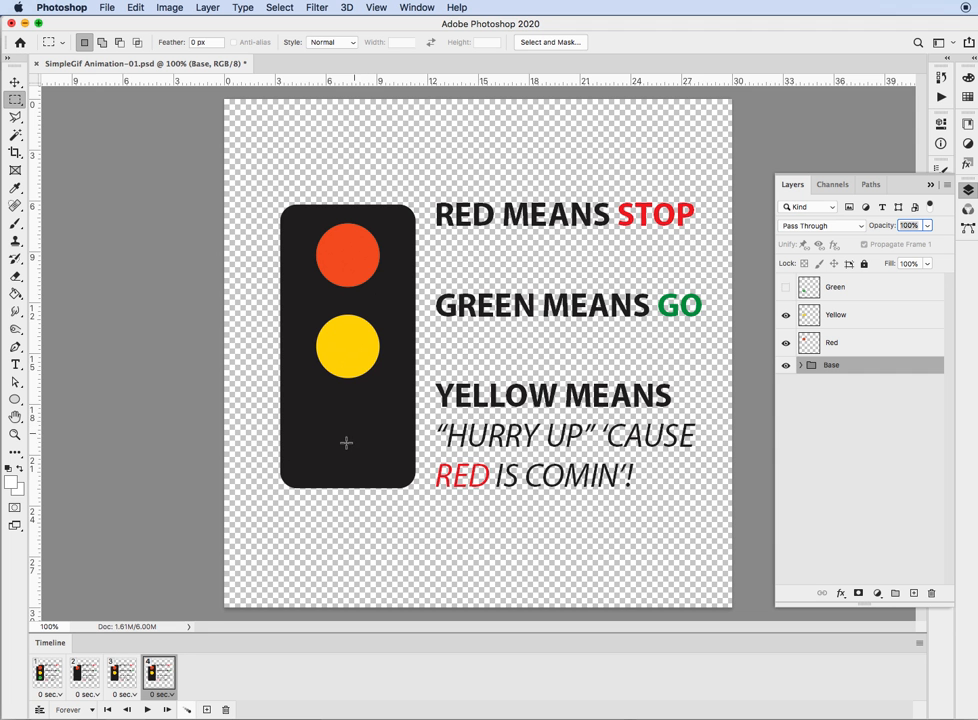
left_click(786, 288)
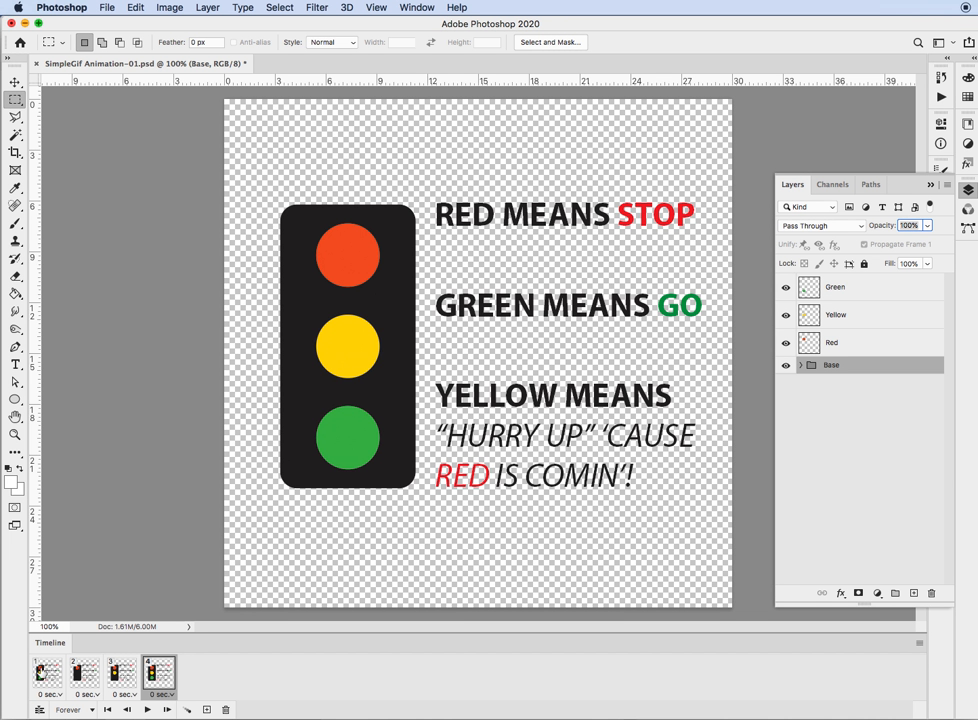
- Set the delay of all four animation frames to 0.5 seconds and play the animation as a preview
left_click(52, 692)
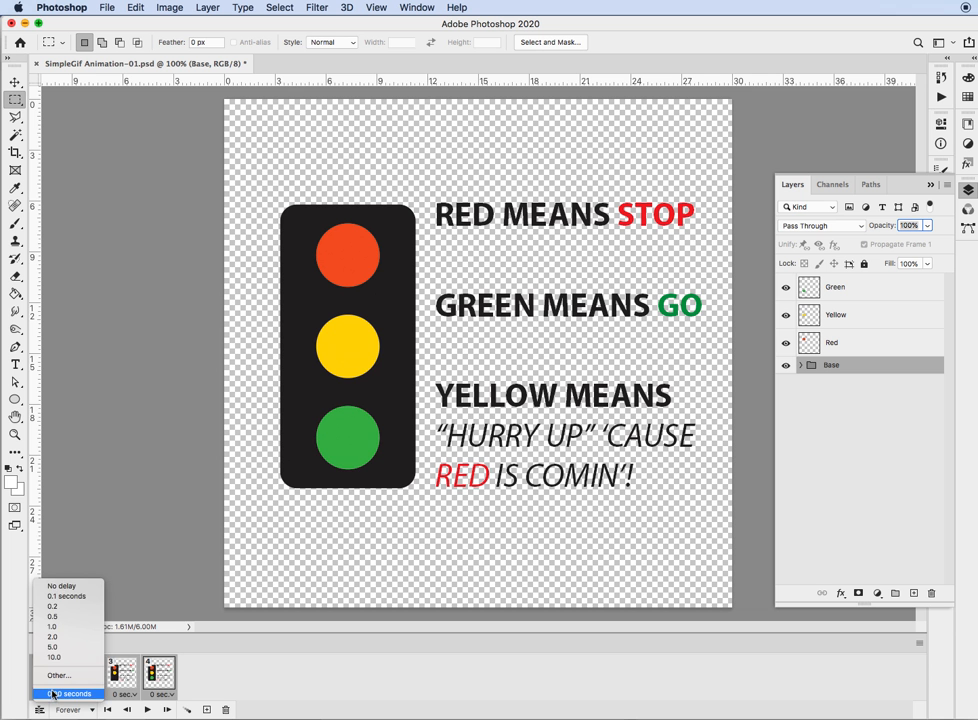
left_click(216, 670)
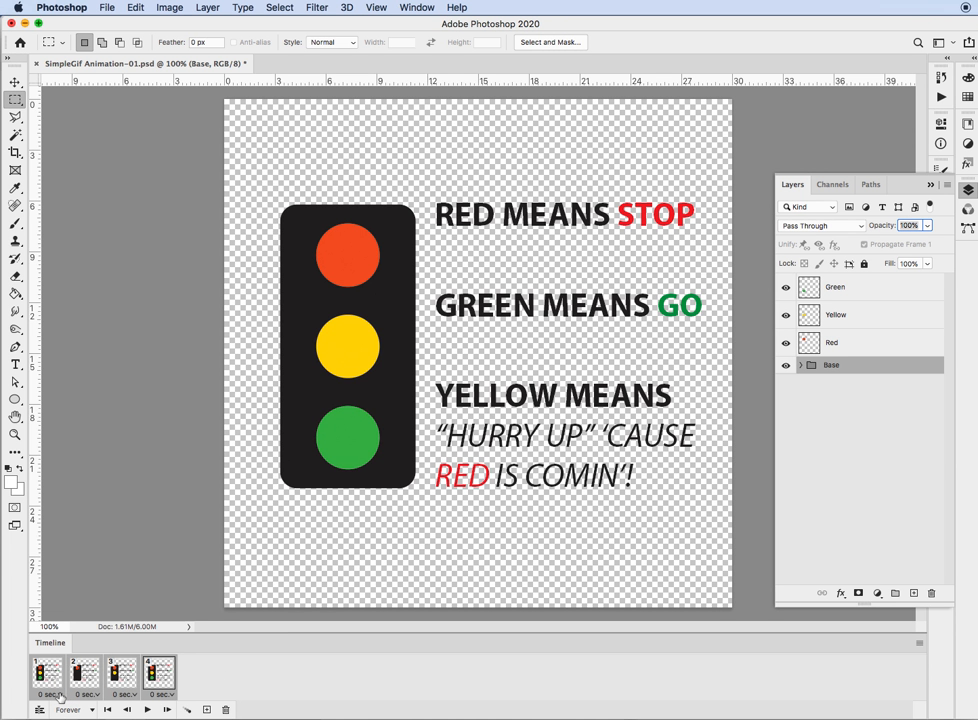
left_click(59, 691)
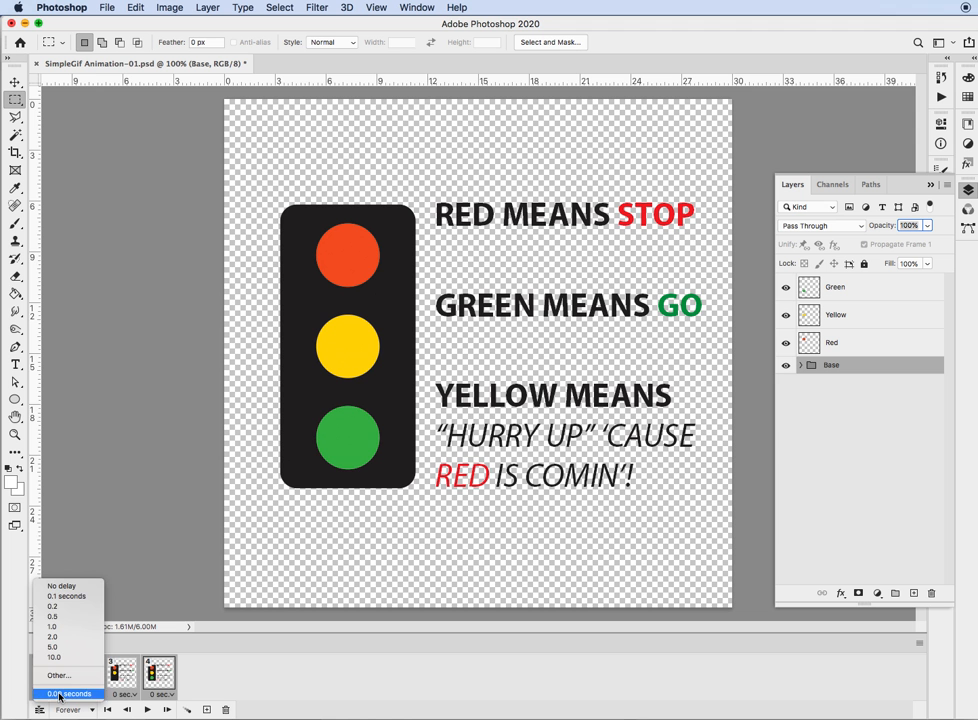
left_click(77, 621)
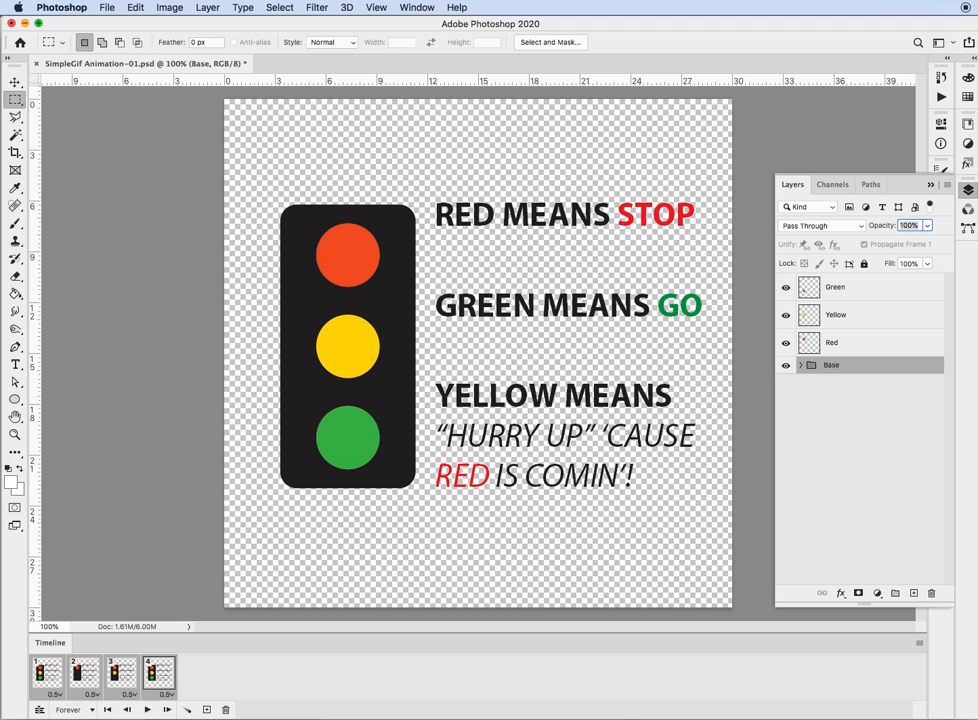
left_click(147, 710)
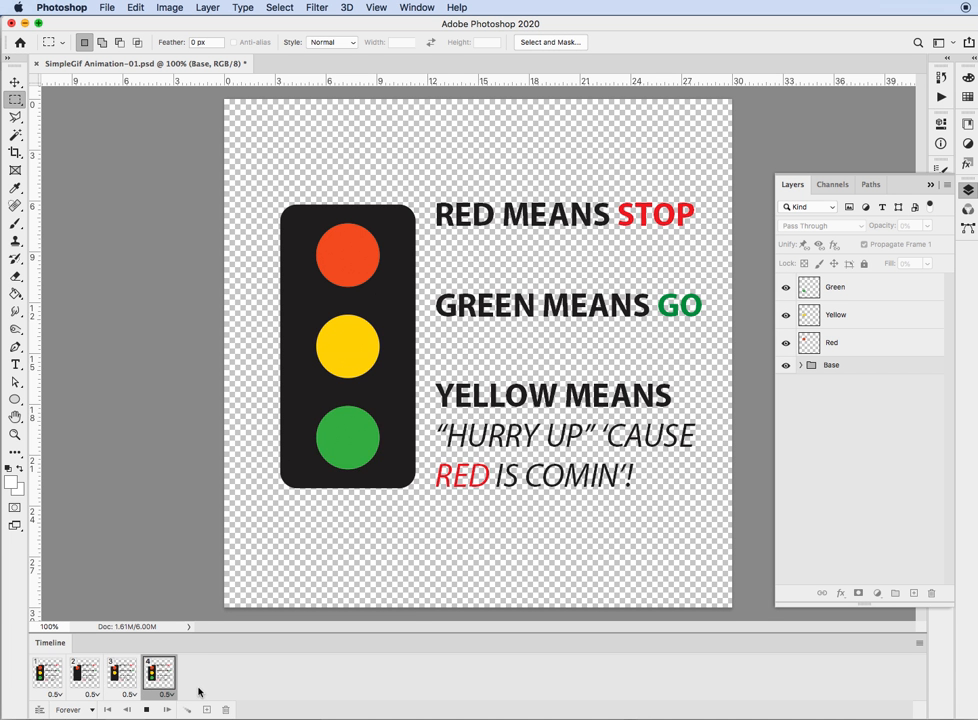
left_click(146, 709)
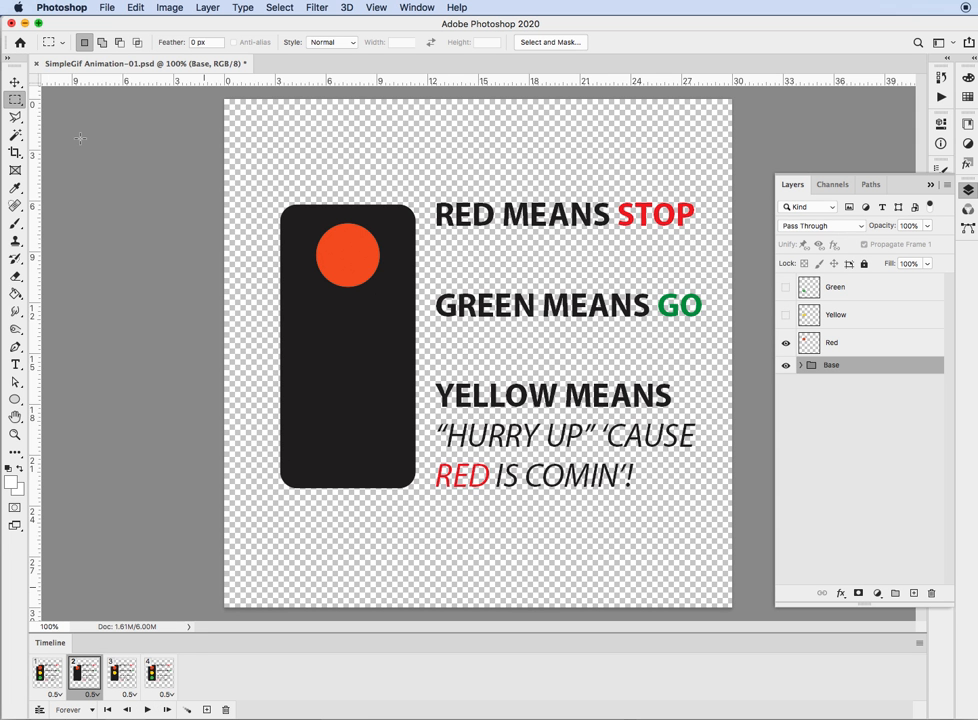
- Set up a Save for Web (Legacy) export of the animation with the GIF 32 Dithered preset
left_click(107, 8)
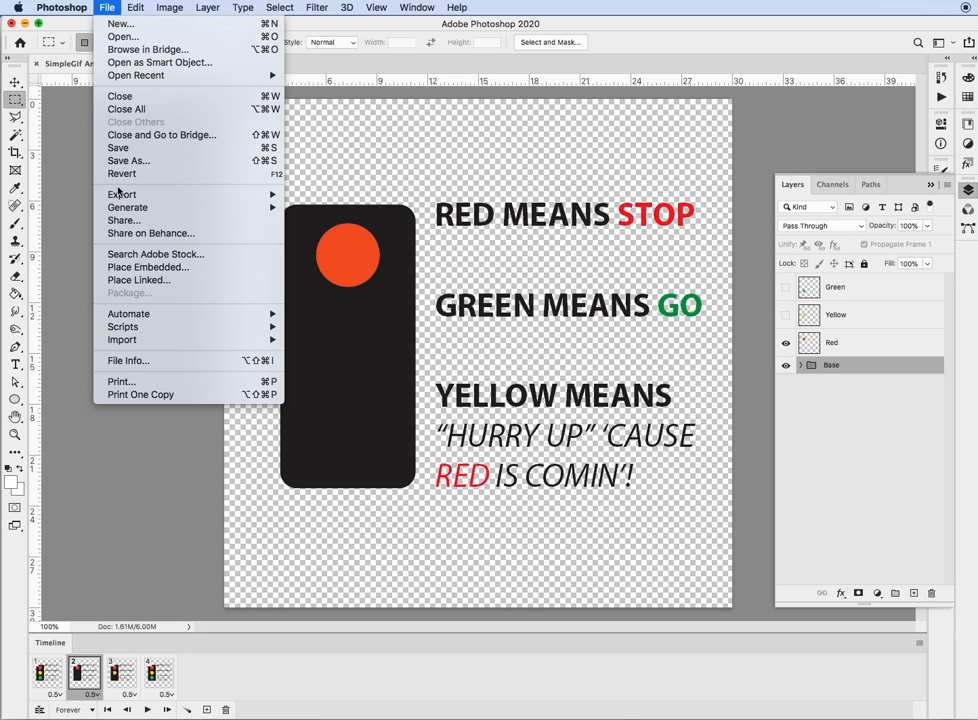
mouse_move(116, 198)
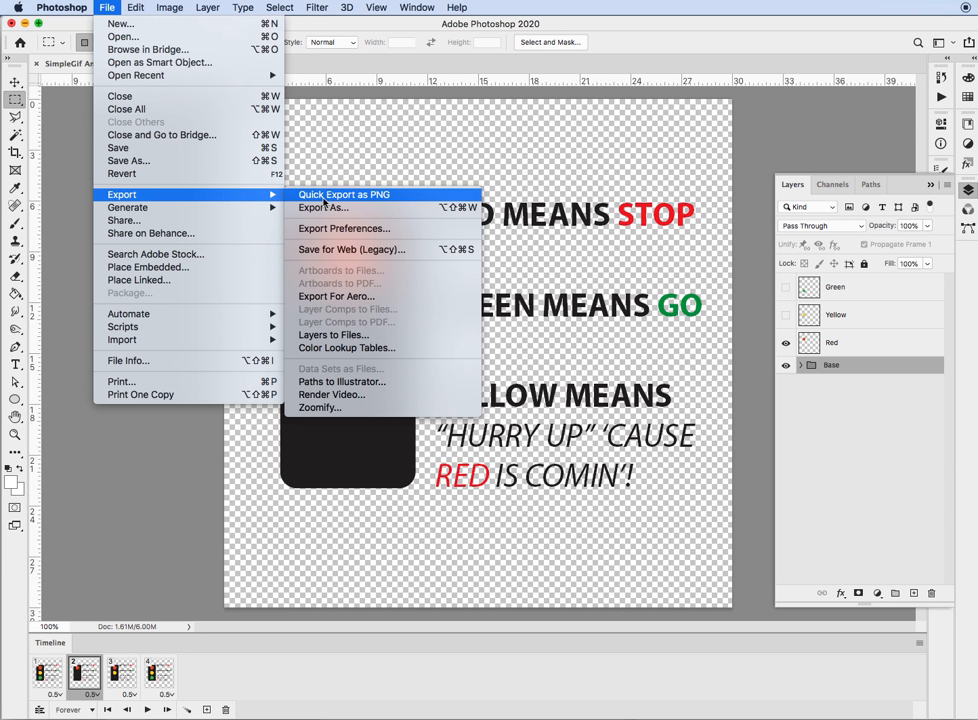
left_click(326, 251)
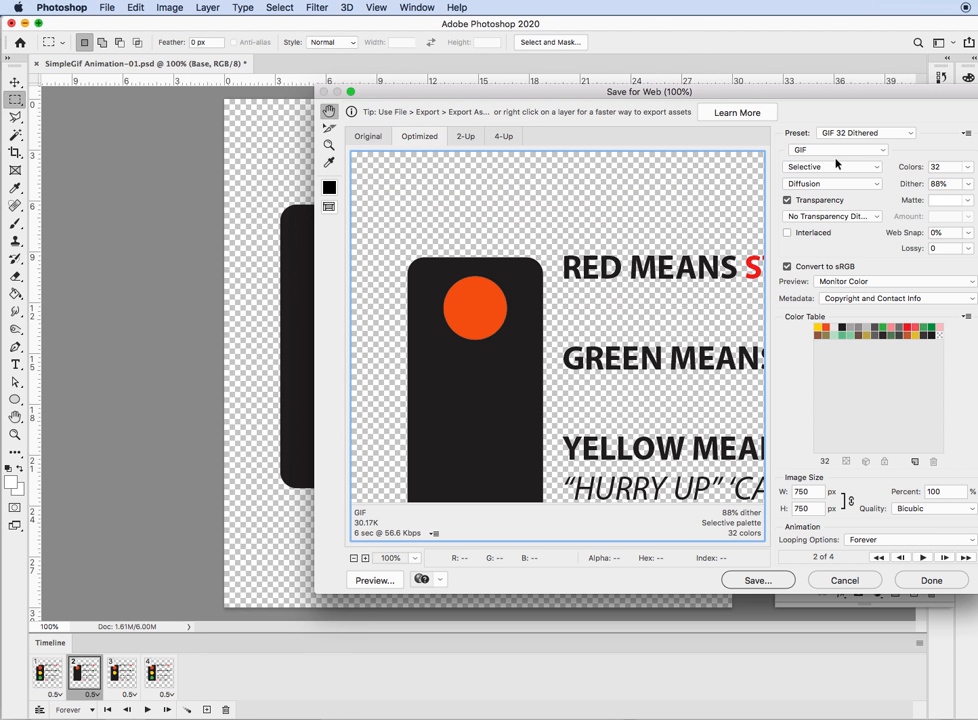
left_click_drag(757, 98, 658, 30)
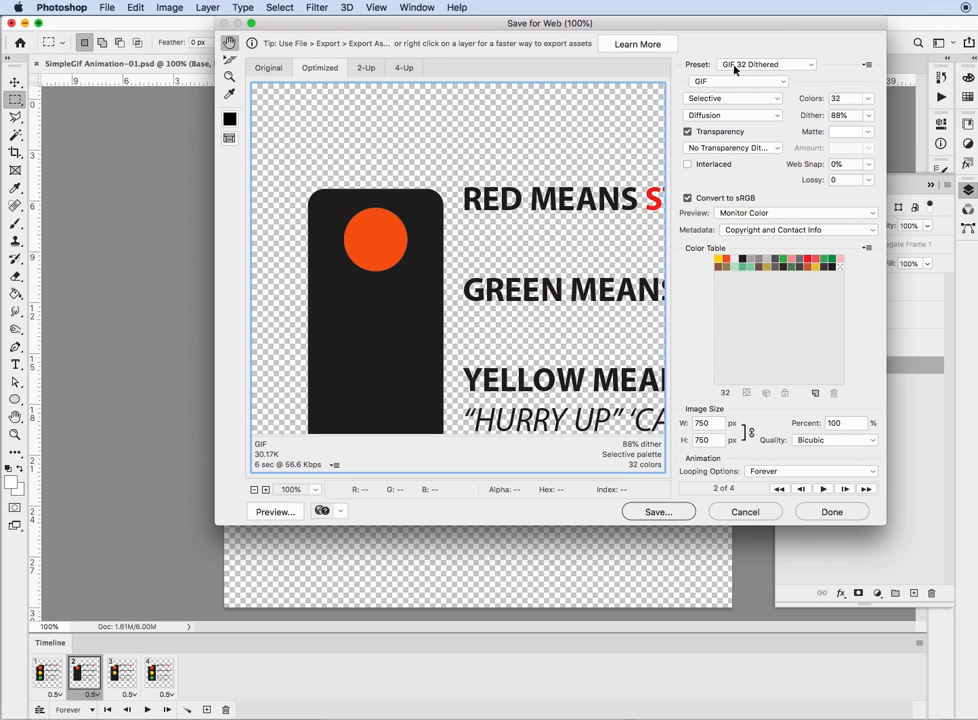
left_click(811, 66)
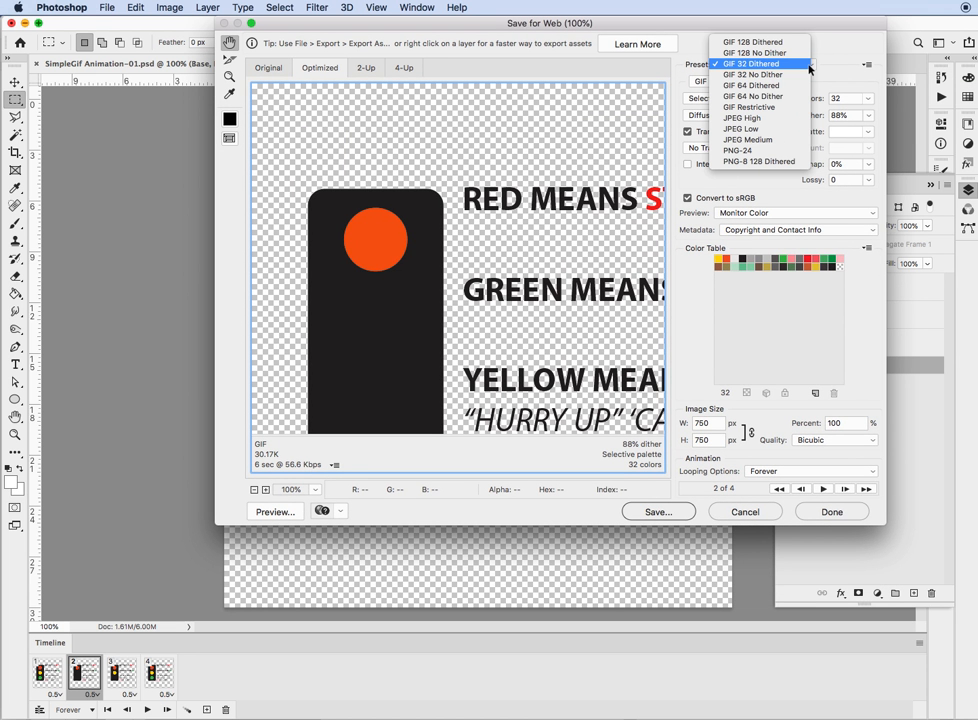
left_click(744, 66)
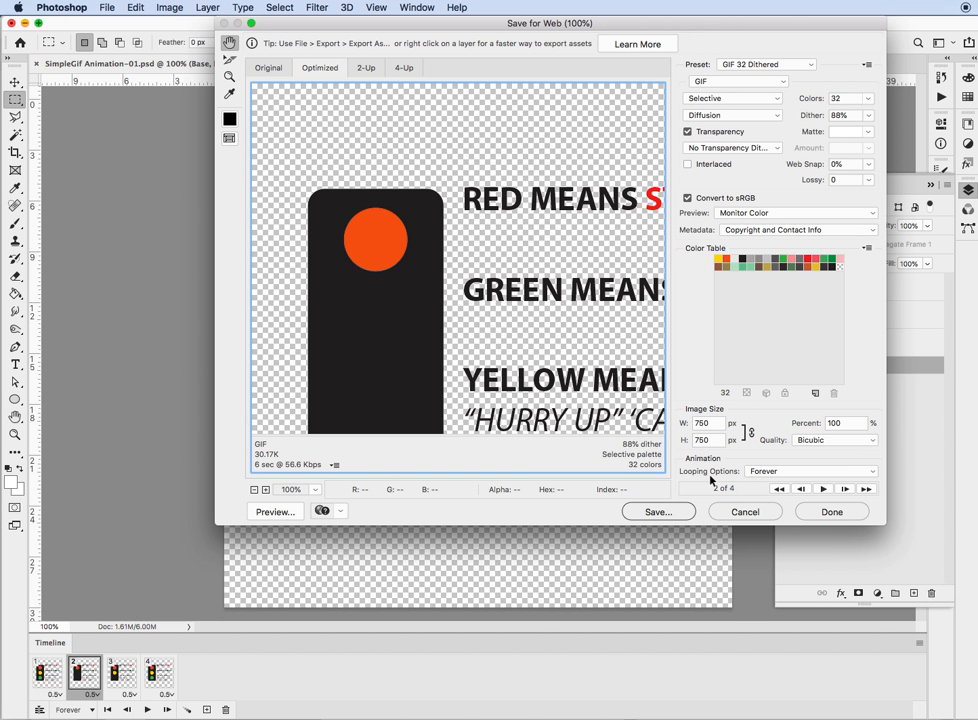
- Save the optimized animation to the Desktop as SimpleGif-Animation-01.gif with the Images Only format
left_click(657, 512)
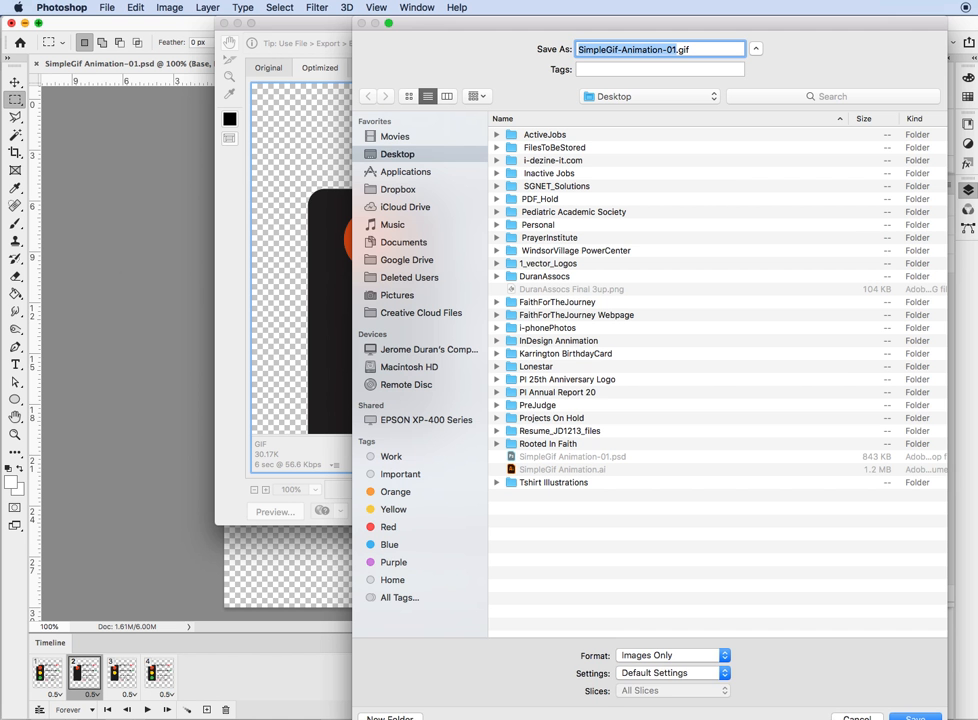
left_click_drag(818, 719, 818, 709)
left_click(922, 700)
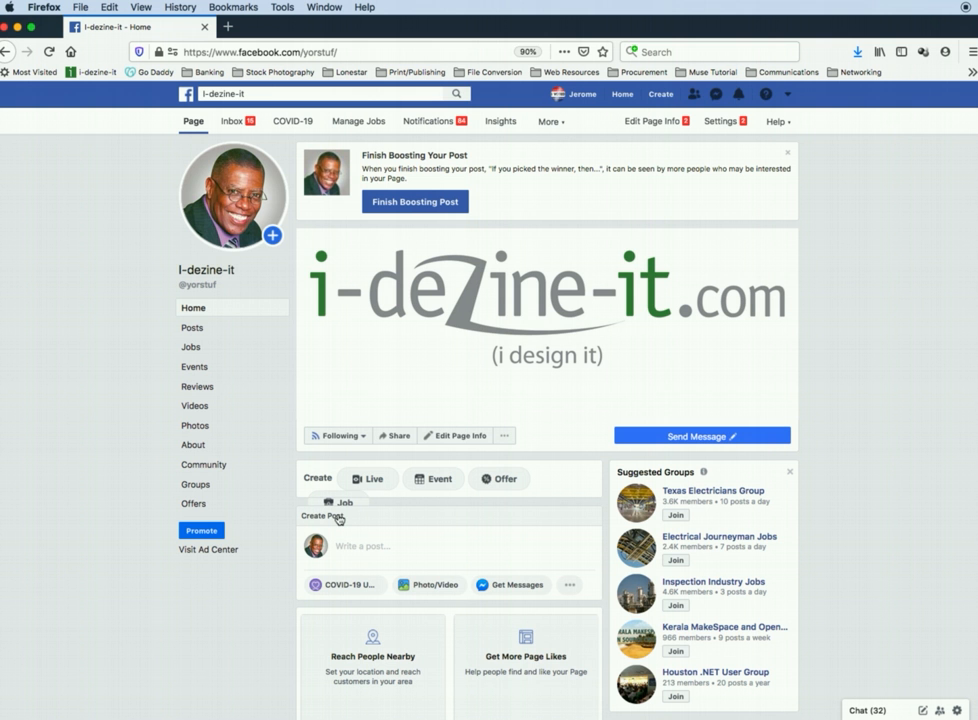
- On the I-dezine-it Facebook page in Firefox, attach SimpleGif-Animation-01.gif from the Desktop to a new post
left_click(422, 586)
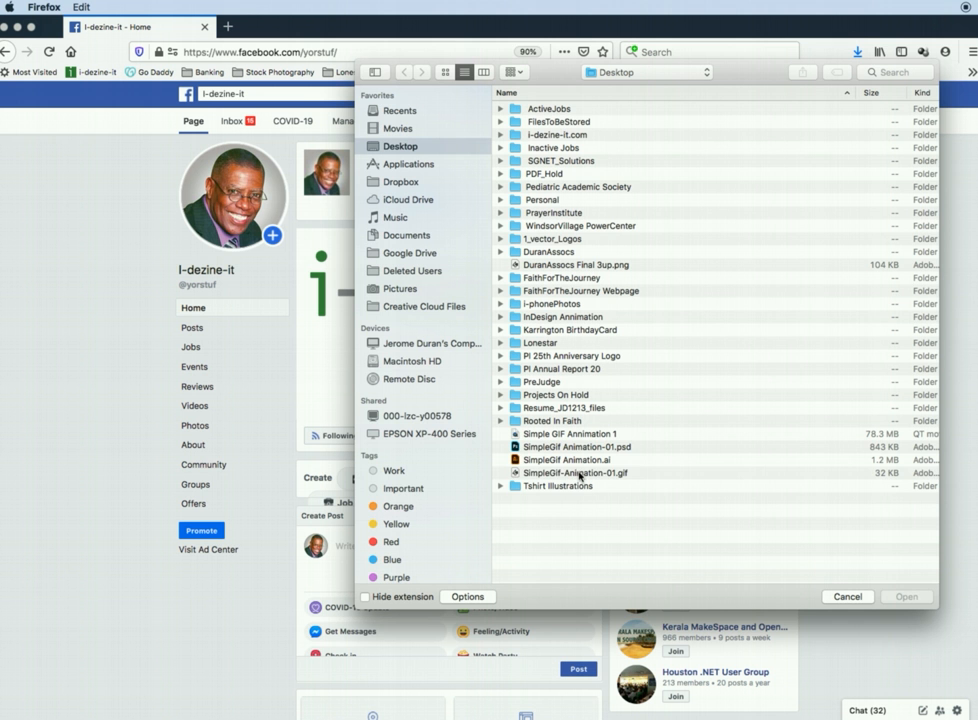
left_click(580, 474)
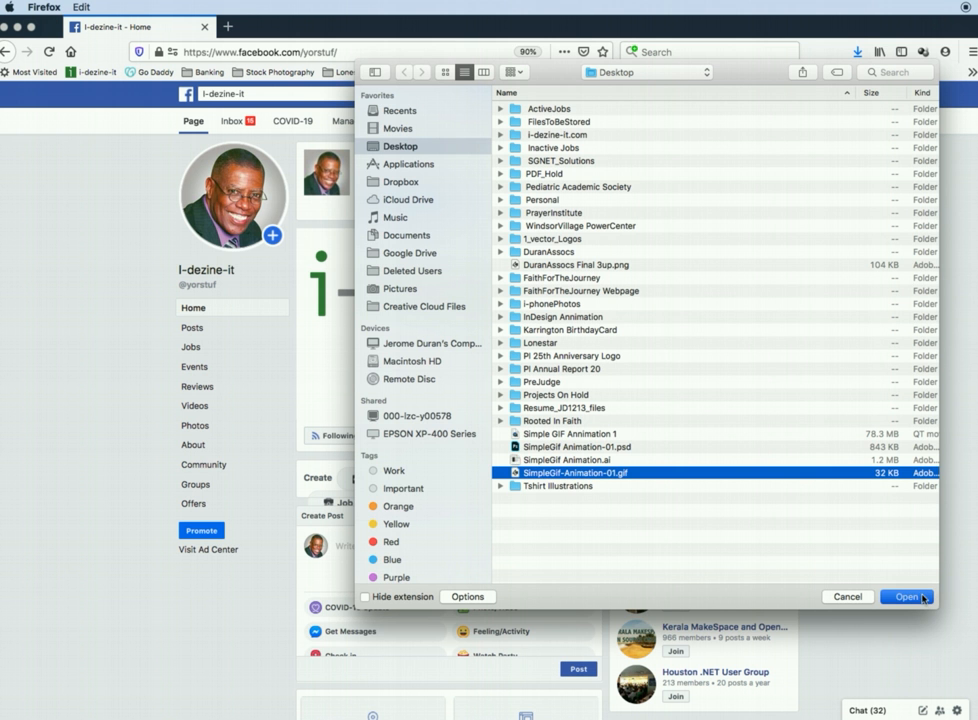
key("Return")
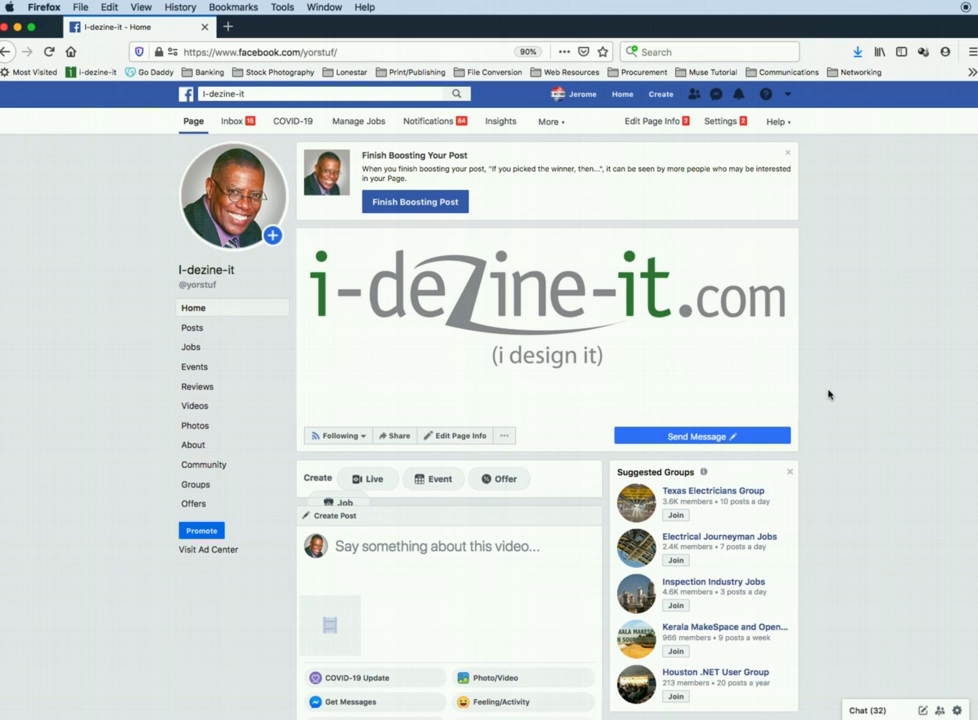
- Caption the post "This is a simple GIF Annimation" and publish it
scroll(526, 522, "down", 1)
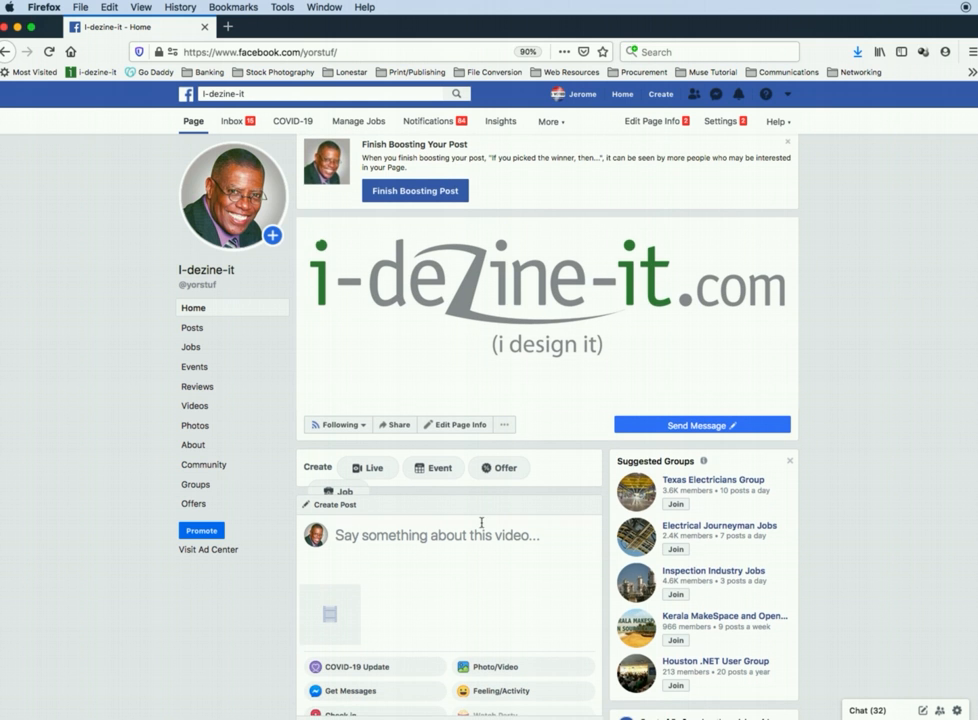
left_click(338, 535)
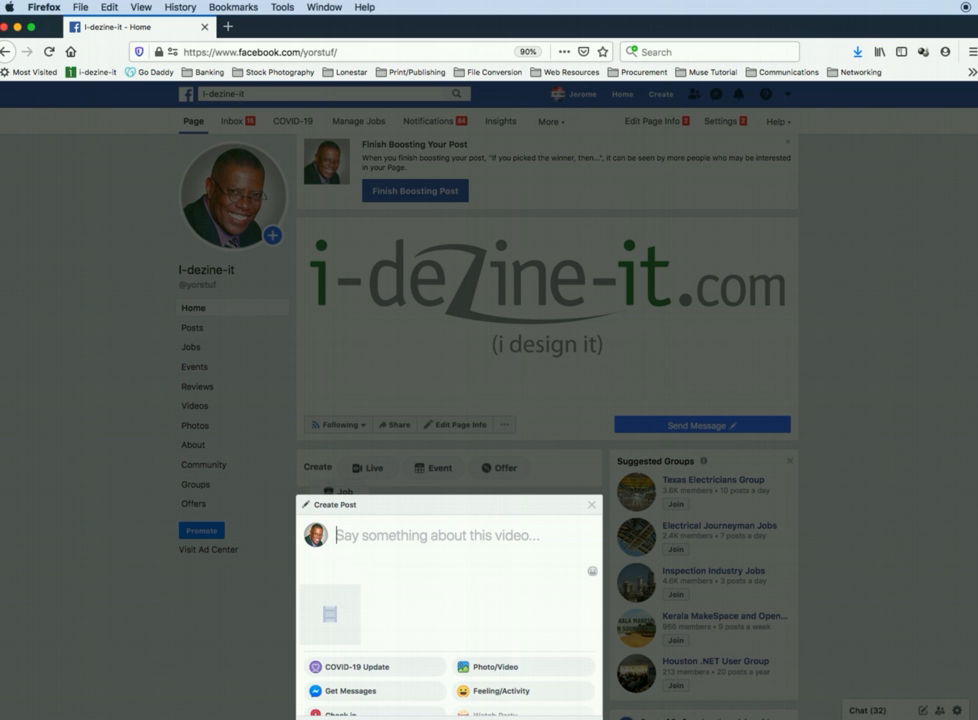
type("This")
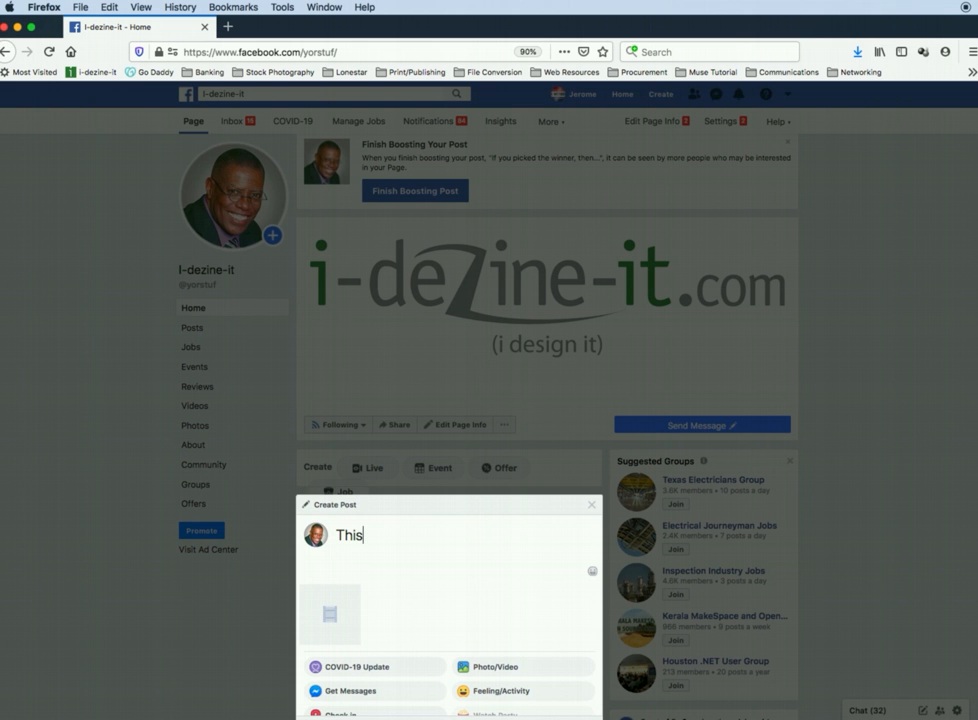
type(" is a simple GIG")
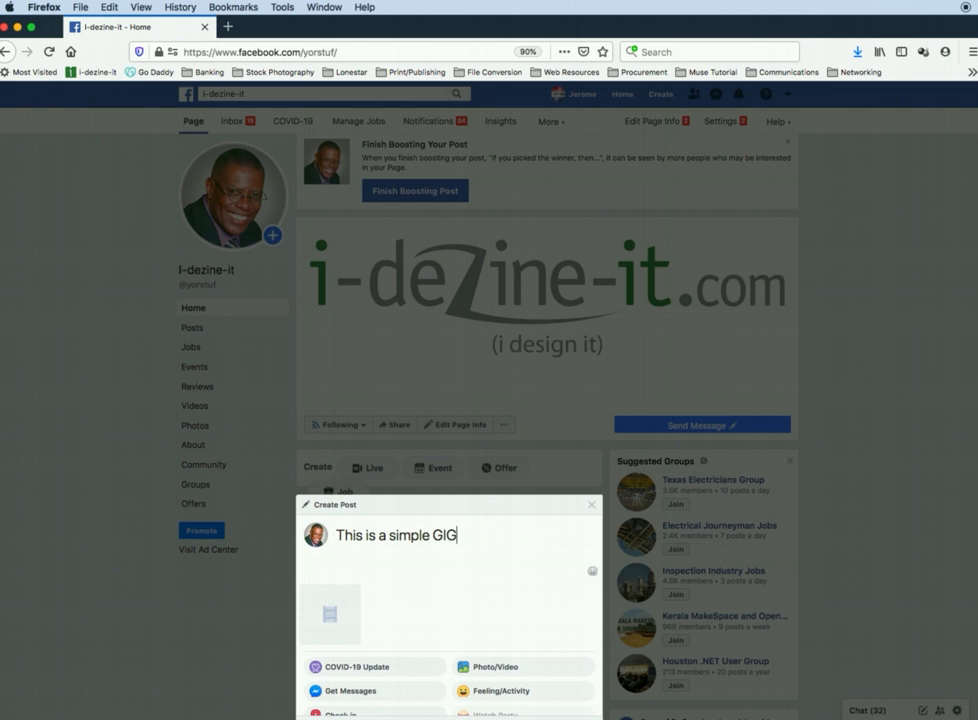
key("BackSpace")
type("F Annimation")
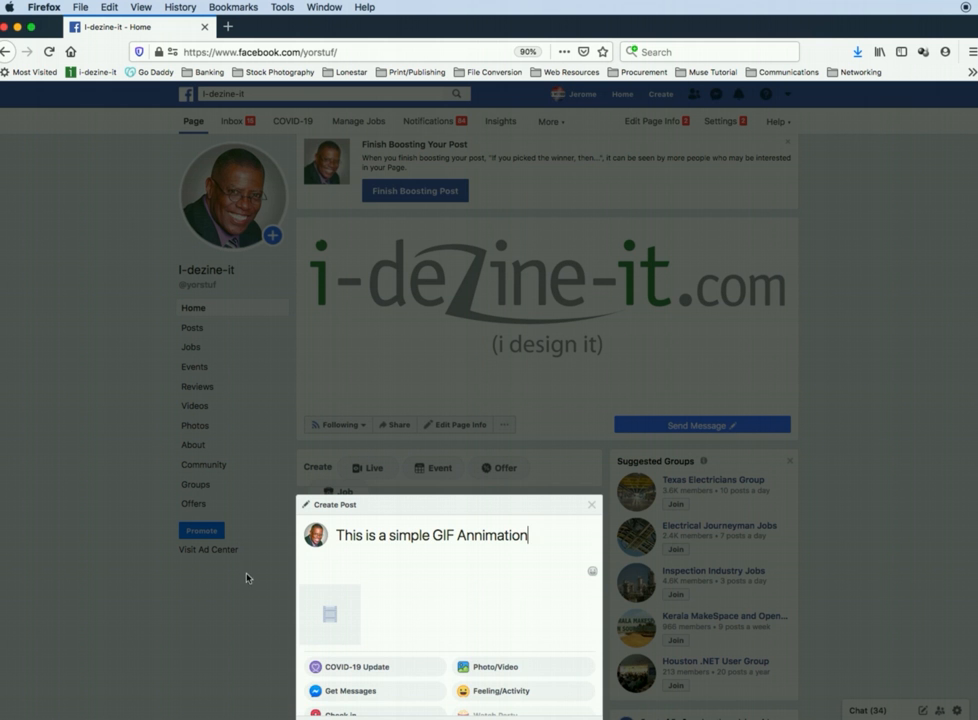
scroll(345, 587, "down", 3)
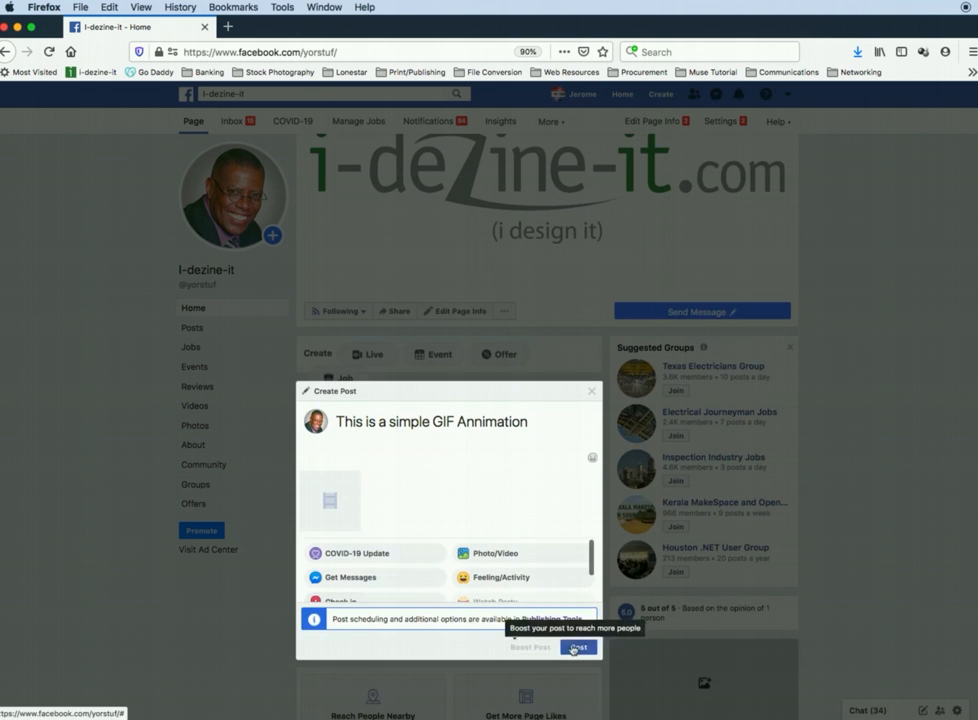
left_click(571, 648)
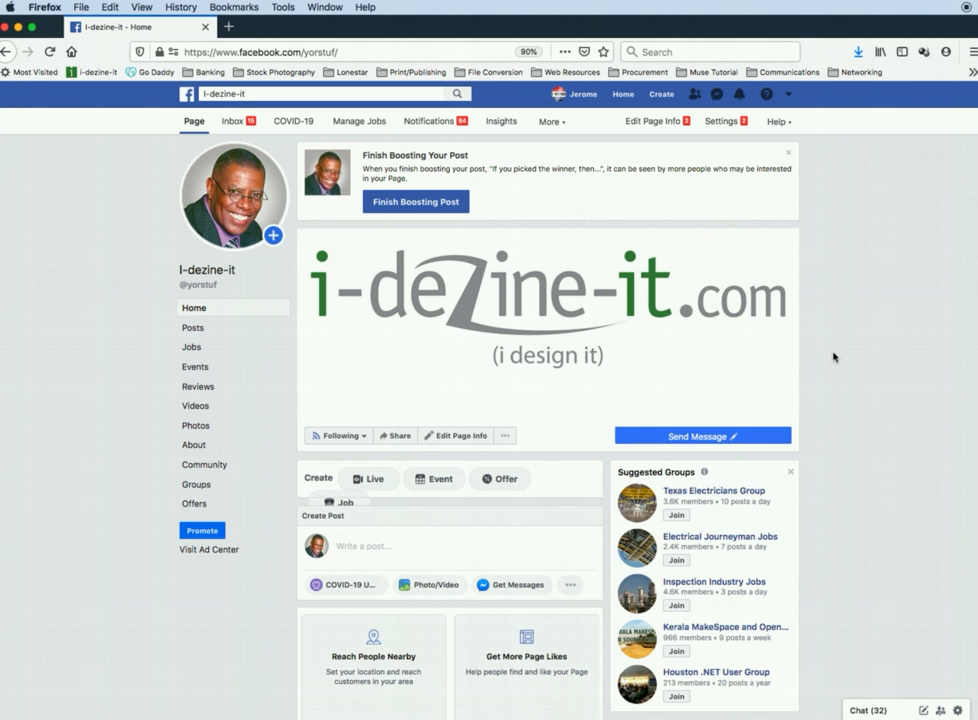
- Find the published traffic light GIF post in the page's feed and pin it to the top of the page
scroll(834, 356, "down", 5)
scroll(834, 356, "down", 10)
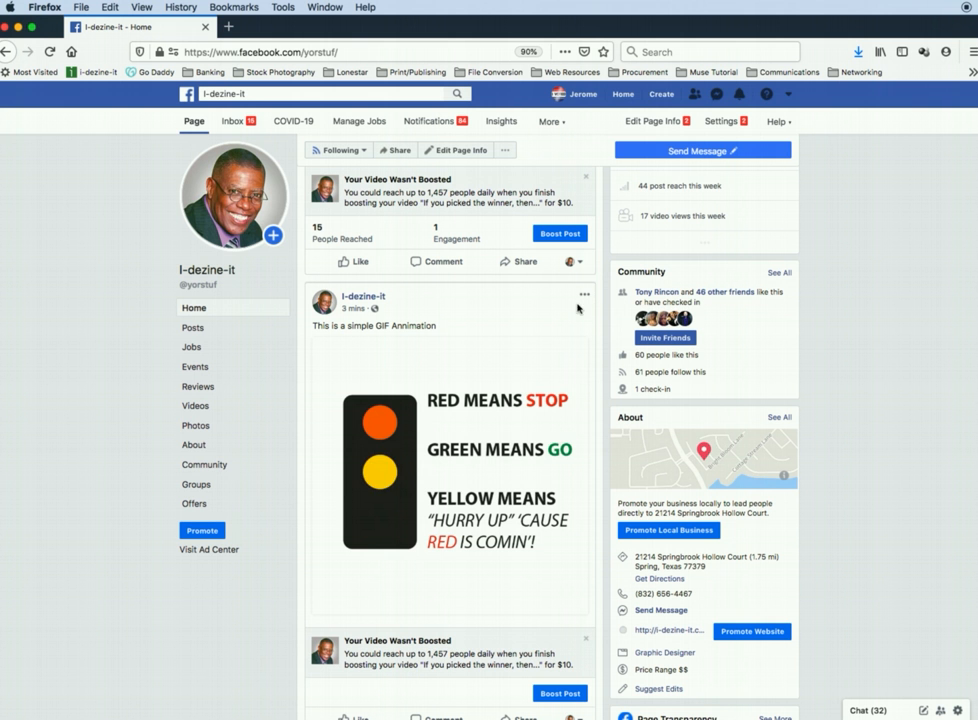
left_click(585, 298)
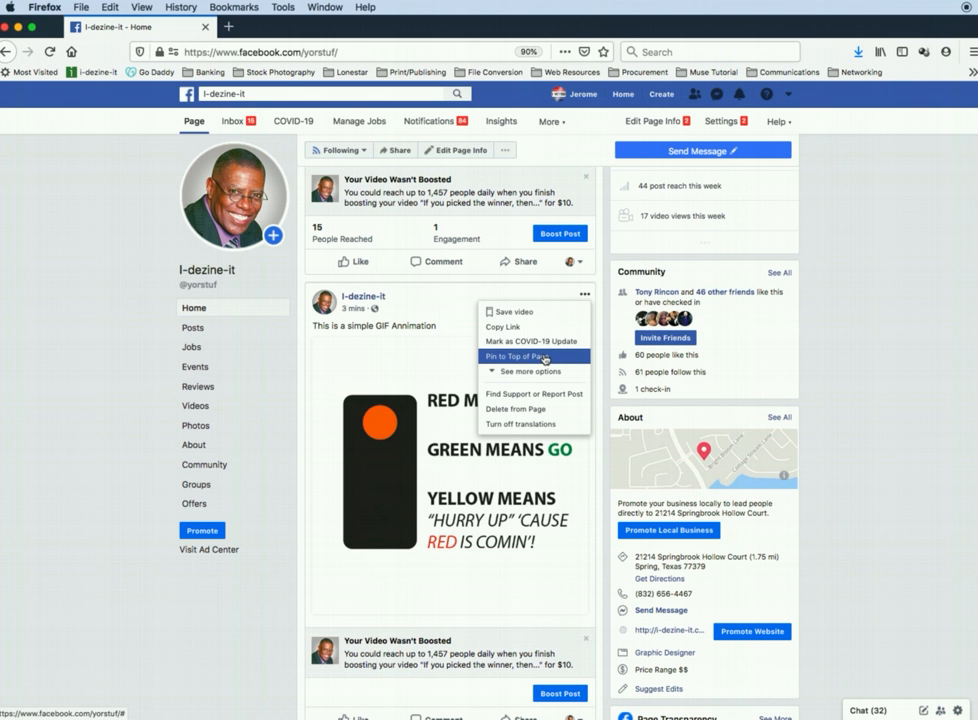
left_click(544, 357)
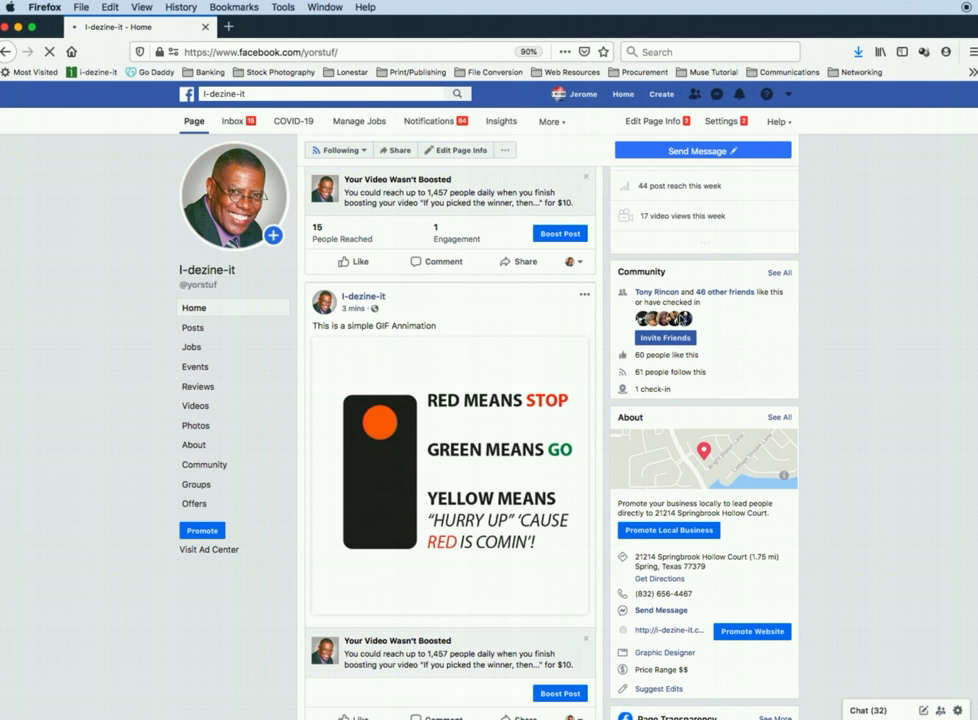